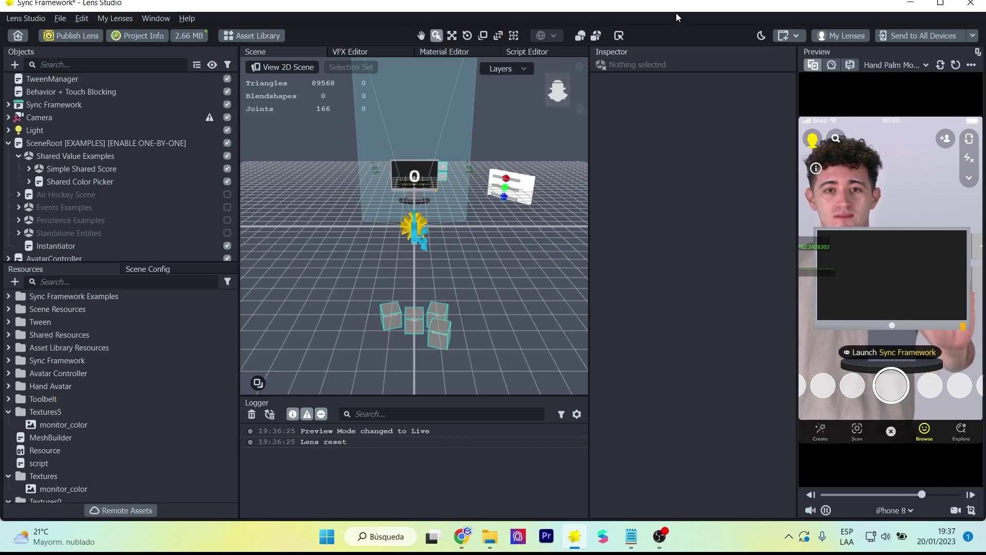
# - Switch the lens preview to the interactive Colorful Home environment
pyautogui.click(853, 66)
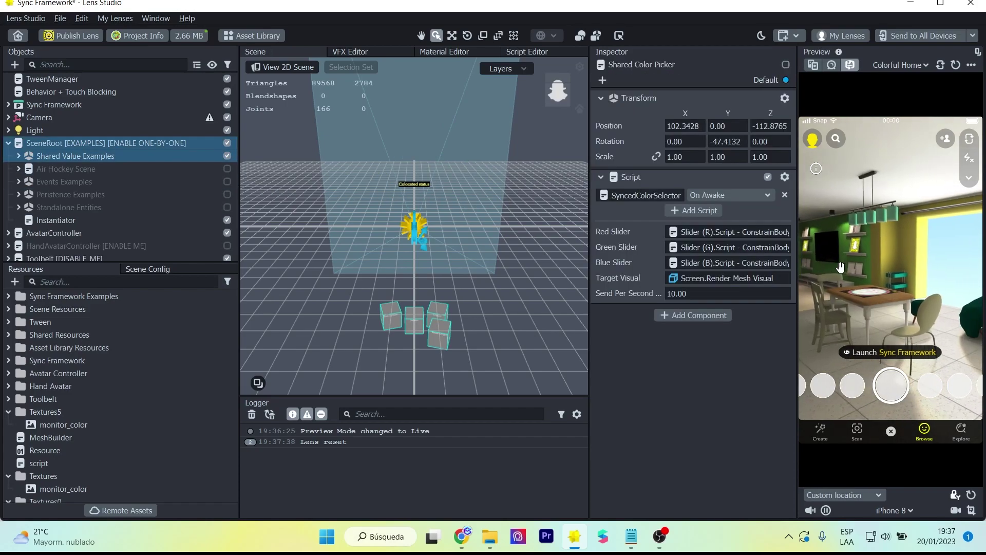
pyautogui.moveTo(842, 268); pyautogui.dragTo(862, 83)
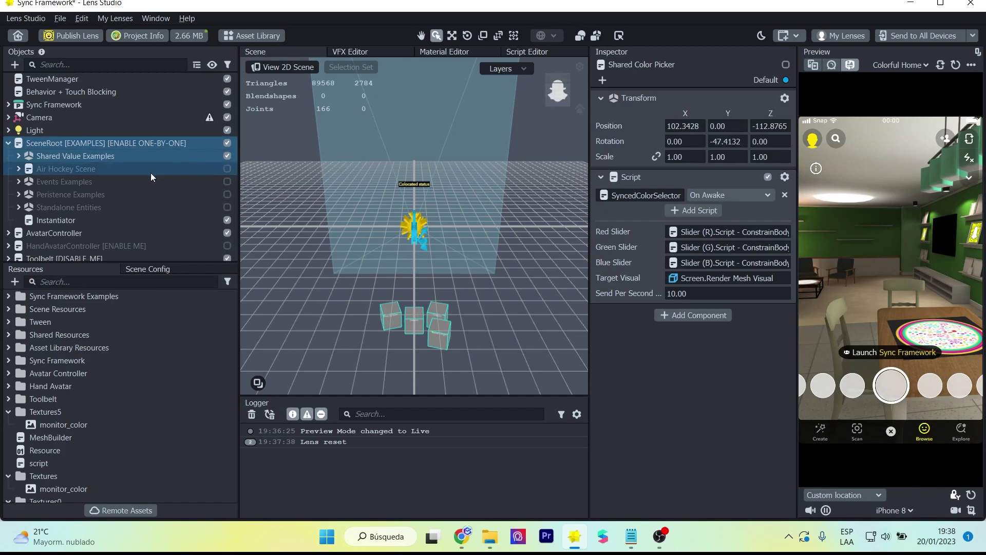
# - Inspect the objects inside Sync Framework: Text_Logger, Utils, Session Controller with its 2D and 3D landmarks, and Components And Helpers
pyautogui.click(57, 105)
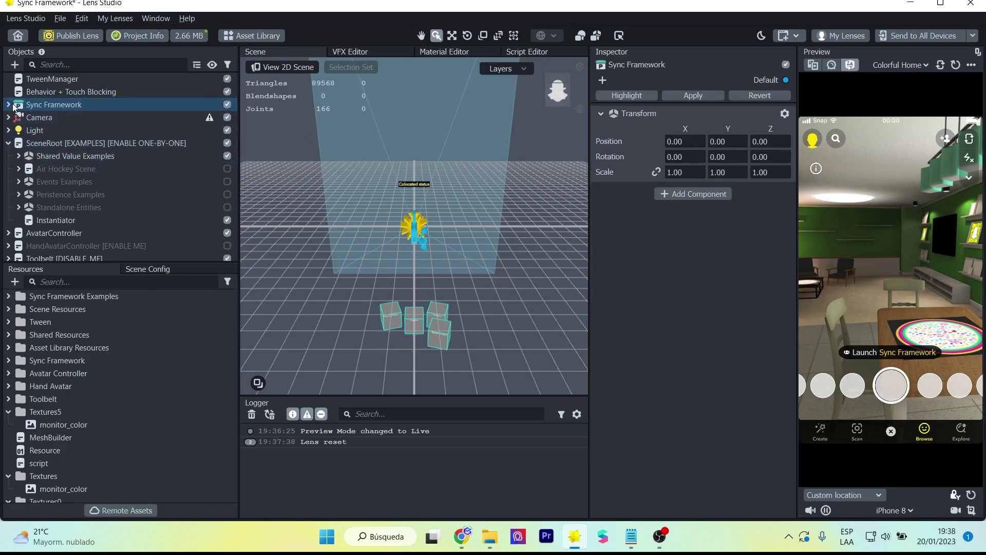
pyautogui.click(9, 105)
pyautogui.click(39, 117)
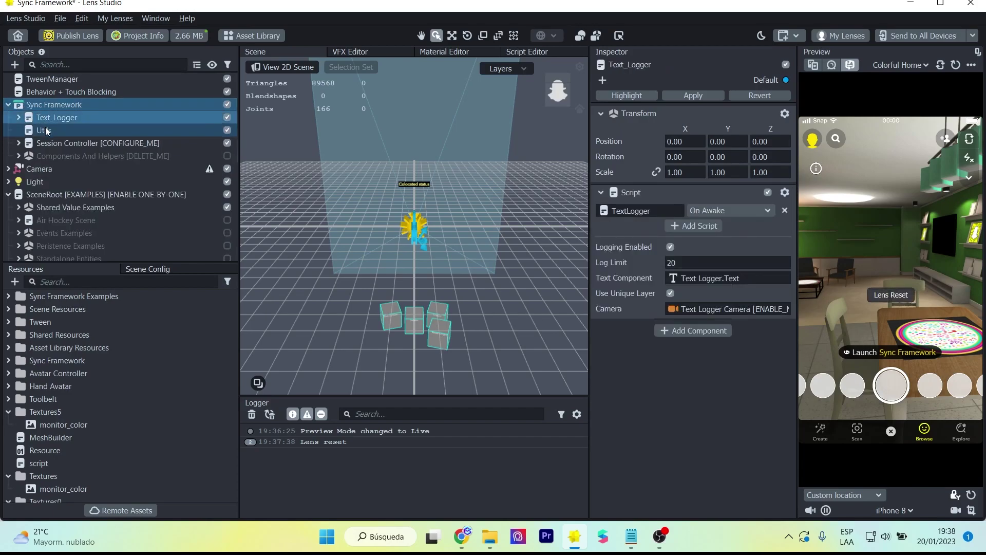
pyautogui.click(45, 131)
pyautogui.click(52, 144)
pyautogui.click(19, 143)
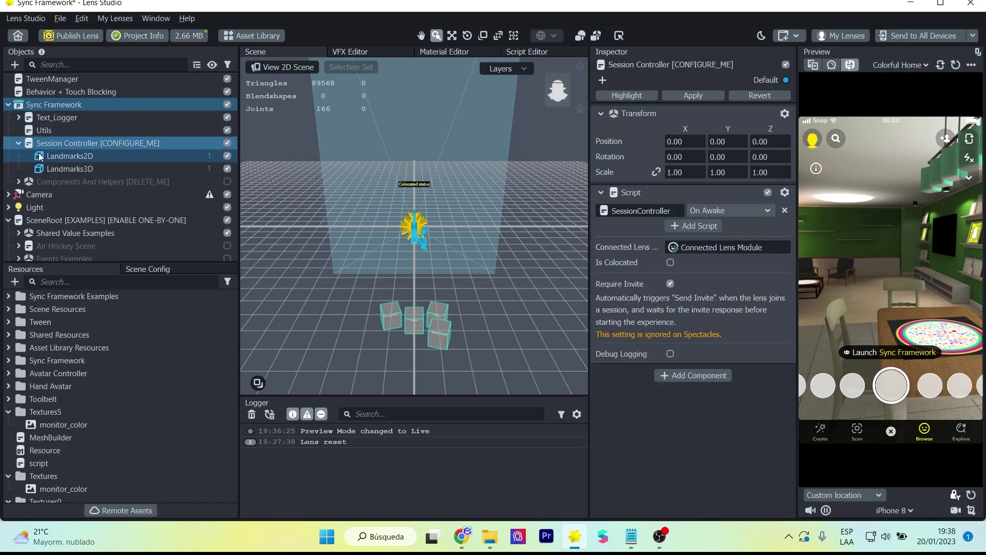
pyautogui.click(44, 157)
pyautogui.click(51, 170)
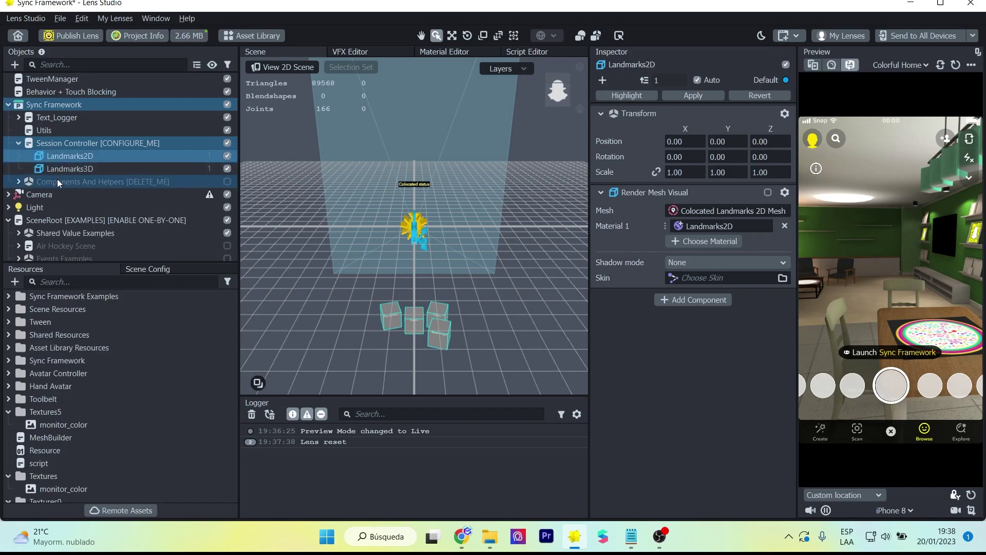
pyautogui.click(58, 181)
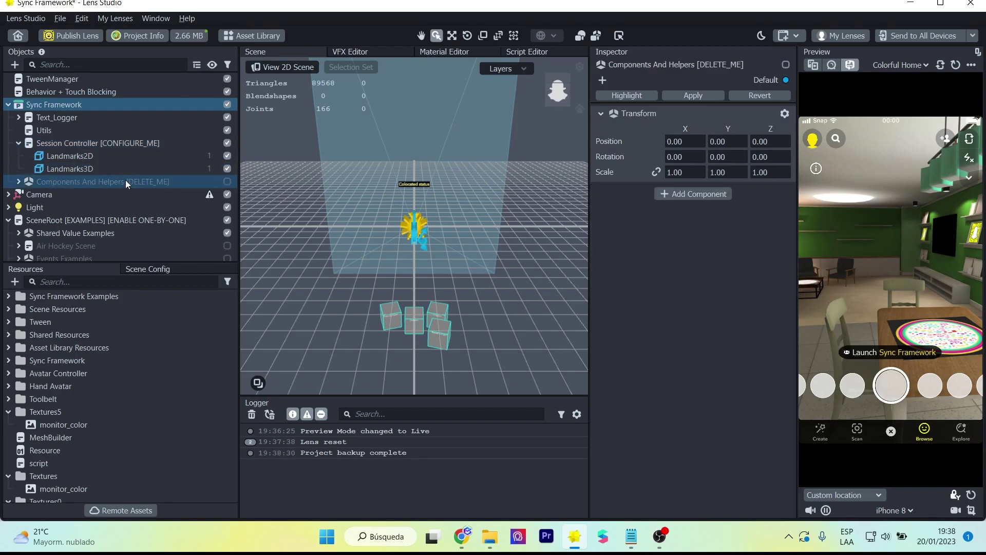
# - Look at the featured assets in the Asset Library to find the Sync Framework component, then close the library
pyautogui.click(64, 108)
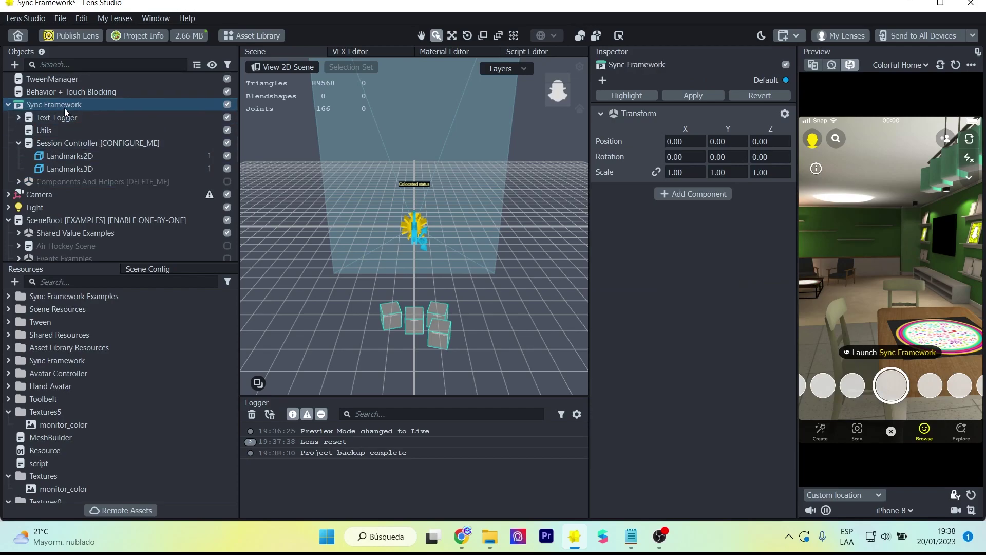
pyautogui.click(233, 37)
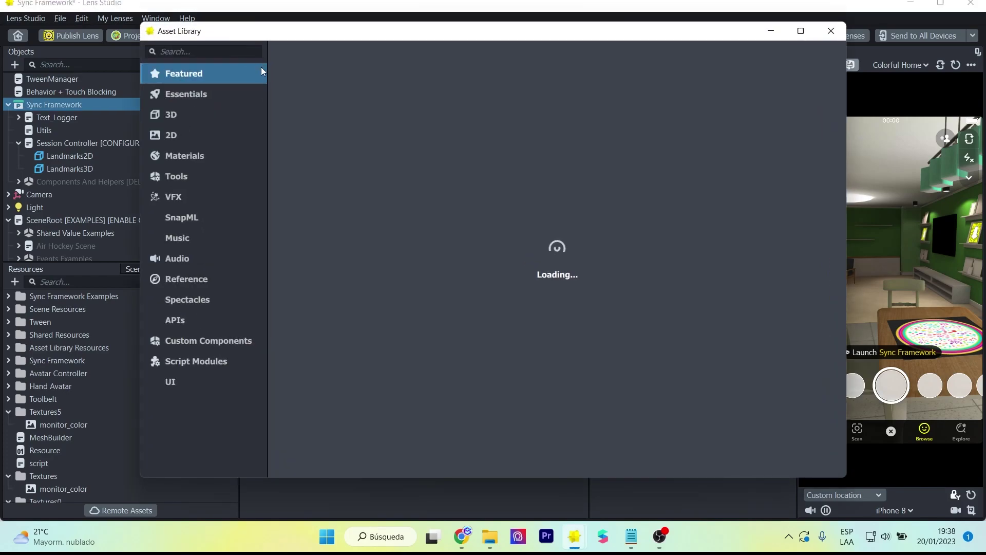
pyautogui.moveTo(348, 242)
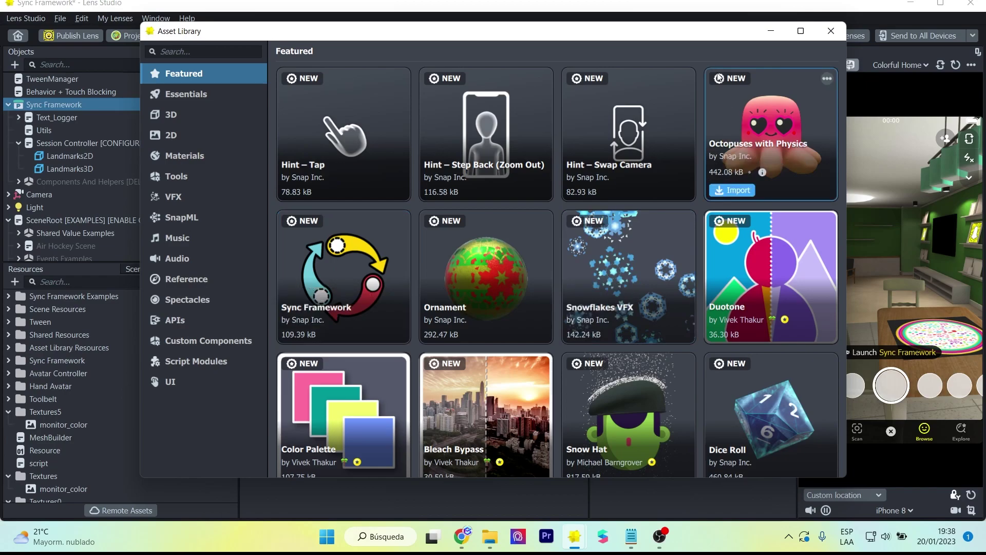
pyautogui.click(831, 31)
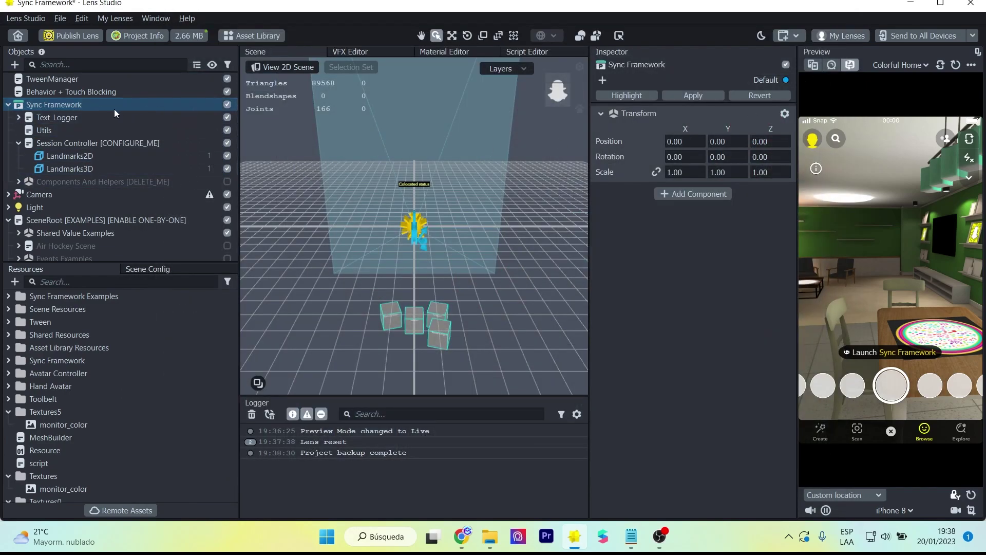
# - Enable the Simple Shared Score example inside Shared Value Examples and bring its monitor into the preview
pyautogui.click(9, 105)
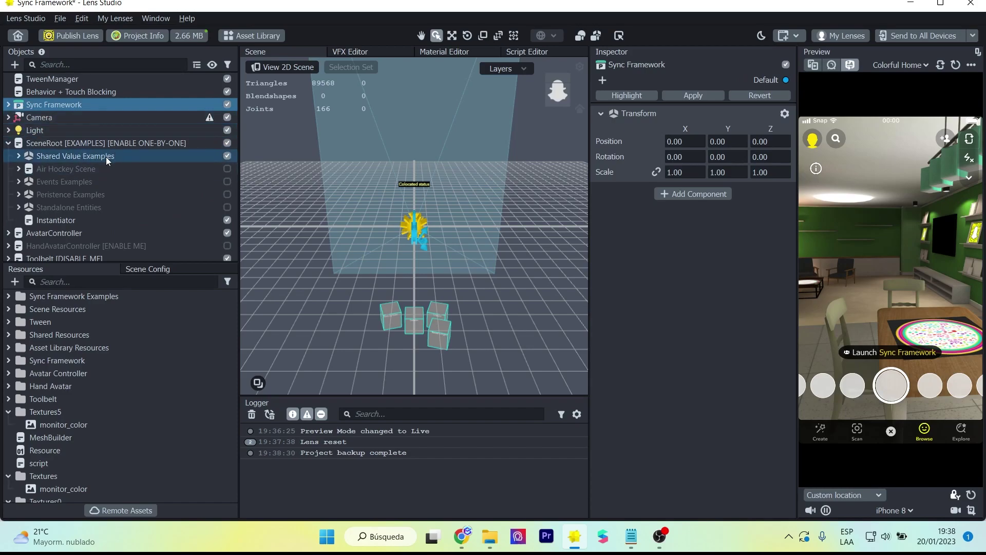
pyautogui.click(18, 157)
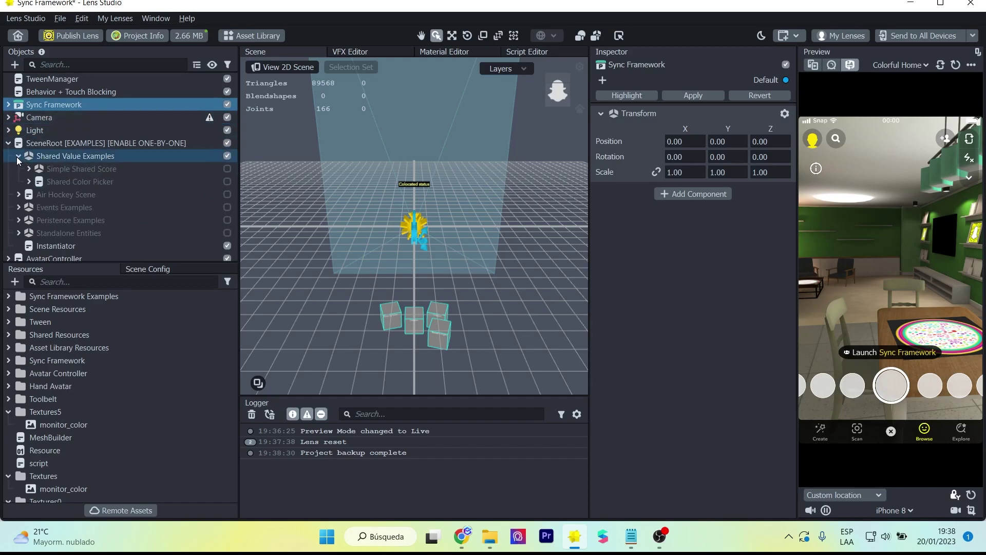
pyautogui.click(227, 169)
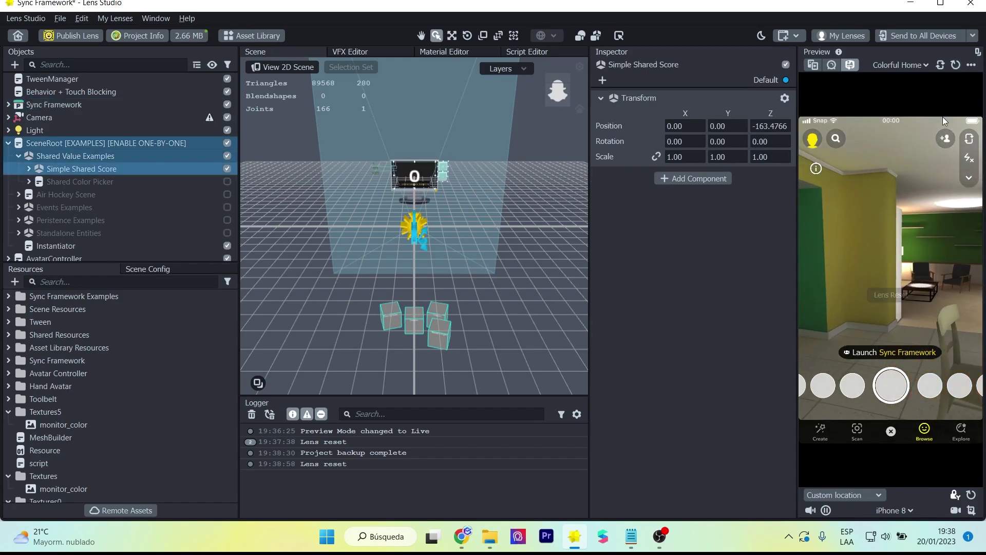
pyautogui.moveTo(889, 212); pyautogui.dragTo(929, 239, button='right')
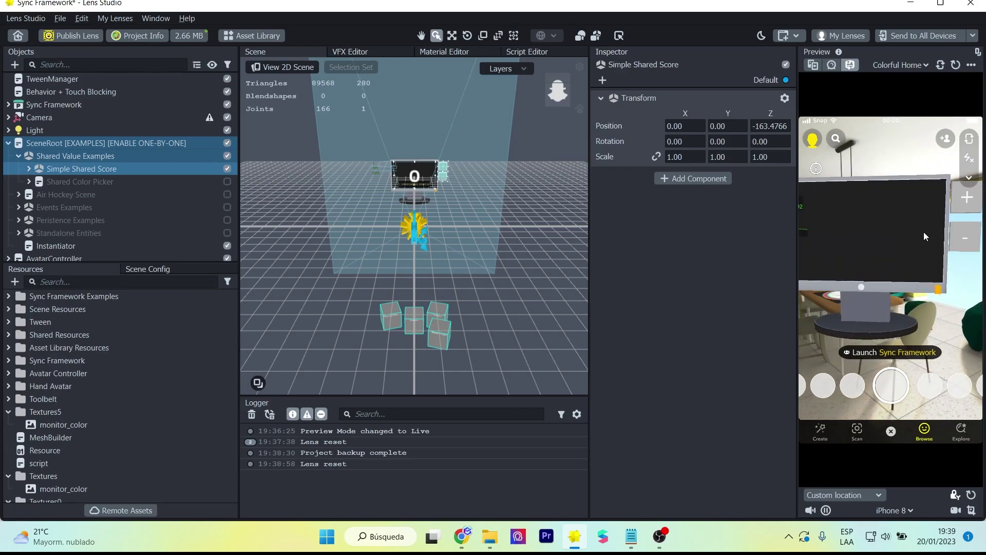
# - Launch the Sync Framework lens in the preview as a connected lens and frame the score monitor
pyautogui.click(914, 352)
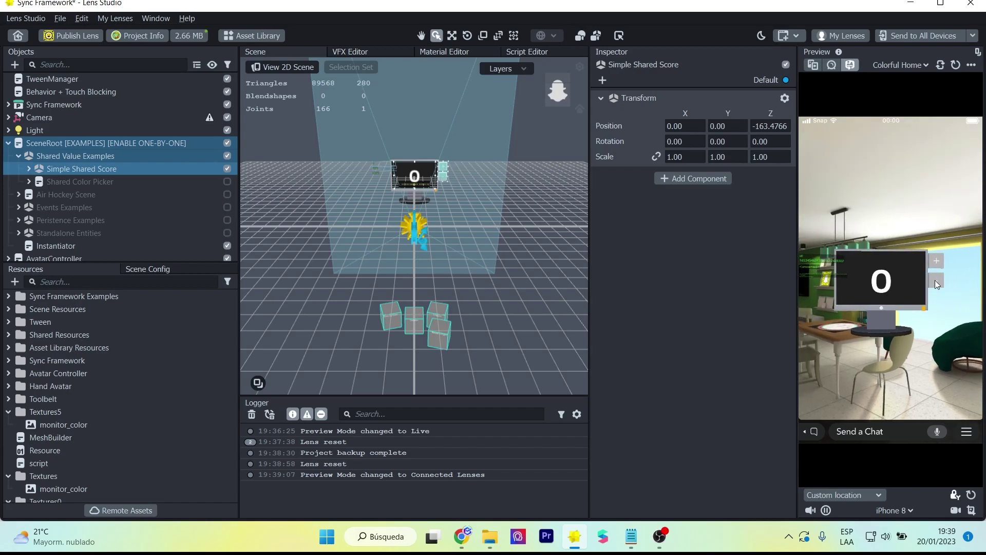
pyautogui.moveTo(933, 280)
pyautogui.mouseDown(button='middle')
pyautogui.moveTo(918, 276)
pyautogui.moveTo(927, 277)
pyautogui.mouseUp(button='middle')
pyautogui.scroll(-2, 924, 276)
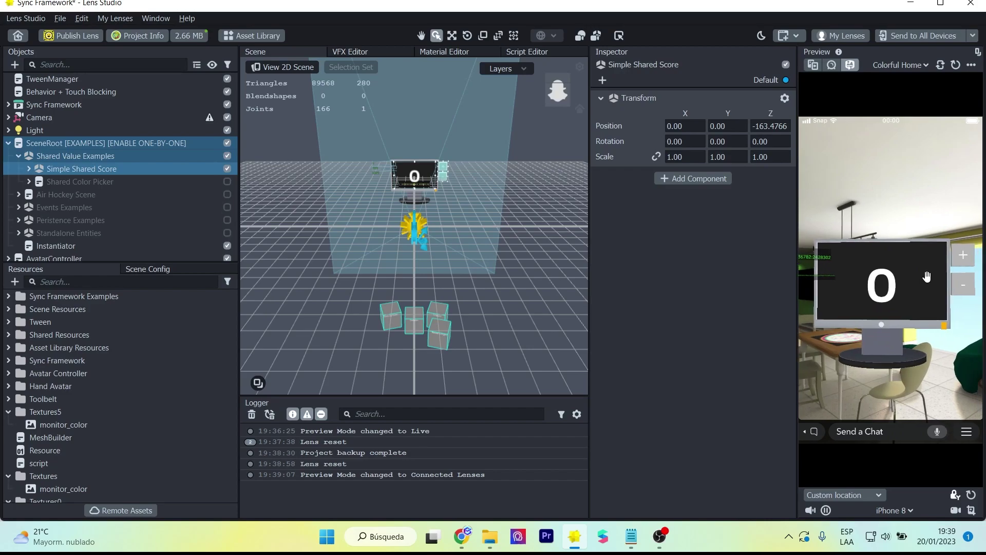
# - Test the shared score in the preview by repeatedly raising and lowering it with the monitor's plus and minus controls
pyautogui.click(960, 258)
pyautogui.click(959, 257)
pyautogui.click(959, 257)
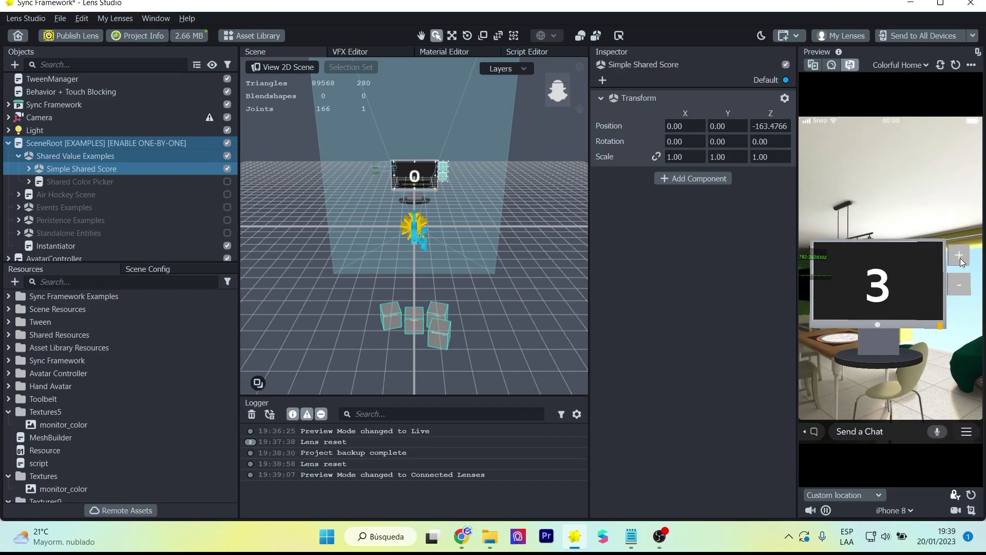
pyautogui.click(960, 285)
pyautogui.click(960, 285)
pyautogui.click(960, 286)
pyautogui.moveTo(959, 286); pyautogui.dragTo(931, 249)
pyautogui.click(943, 254)
pyautogui.click(942, 253)
pyautogui.click(942, 253)
pyautogui.click(944, 281)
pyautogui.click(944, 280)
pyautogui.click(945, 279)
pyautogui.moveTo(917, 240); pyautogui.dragTo(945, 269)
pyautogui.click(960, 277)
pyautogui.click(960, 278)
pyautogui.click(960, 278)
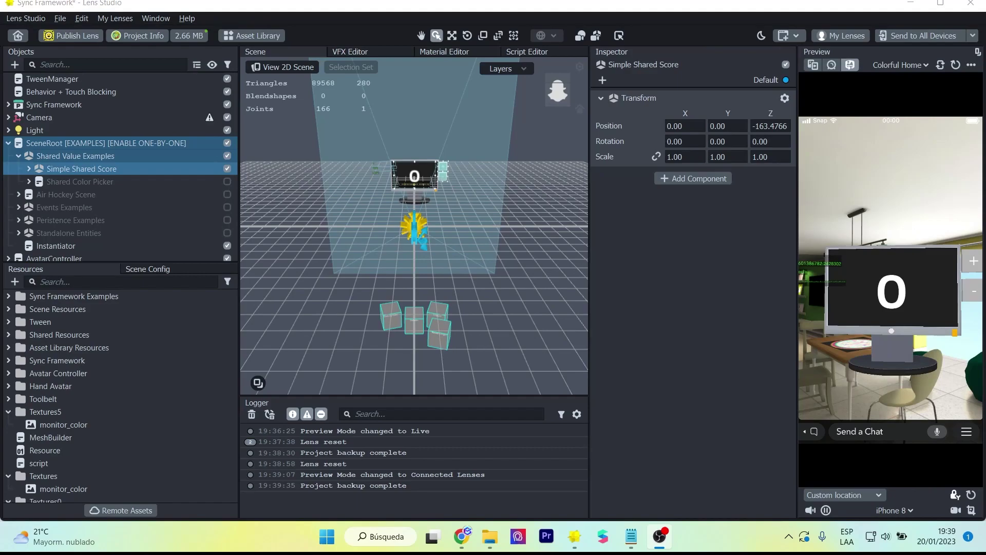
# - Inspect the Simple Shared Score's Controller object and open the SimpleScoreController script from the Shared Value Examples resources
pyautogui.click(28, 168)
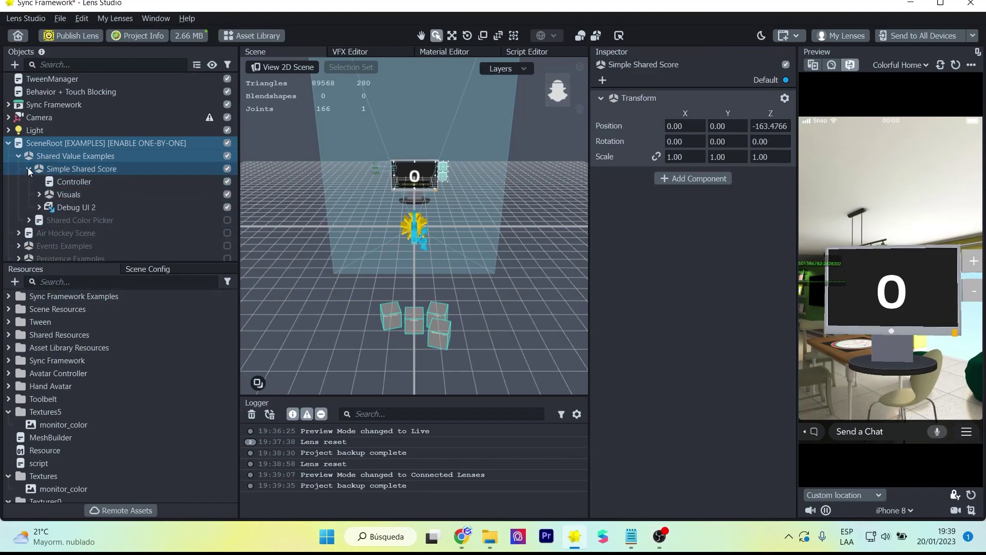
pyautogui.click(38, 193)
pyautogui.click(57, 181)
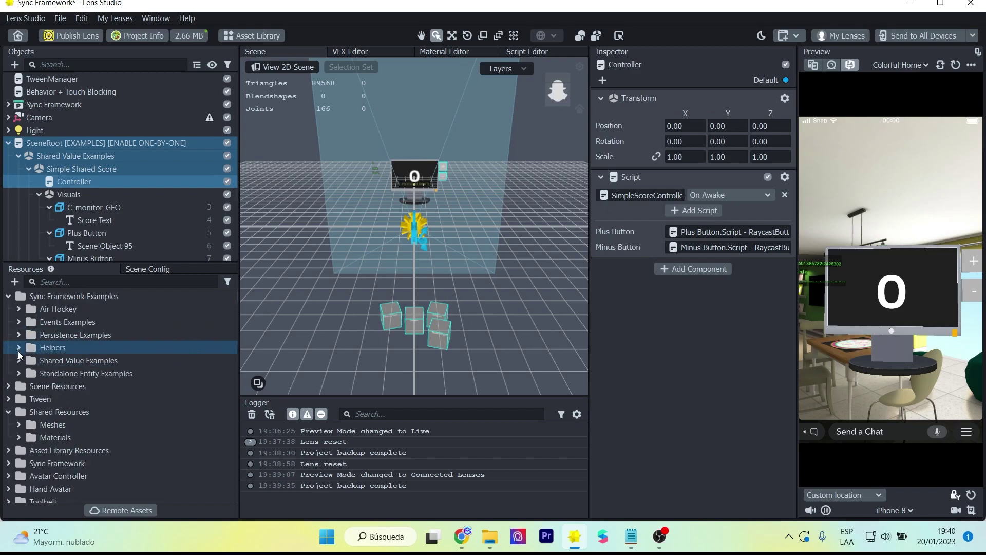
pyautogui.click(19, 360)
pyautogui.click(28, 373)
pyautogui.click(65, 387)
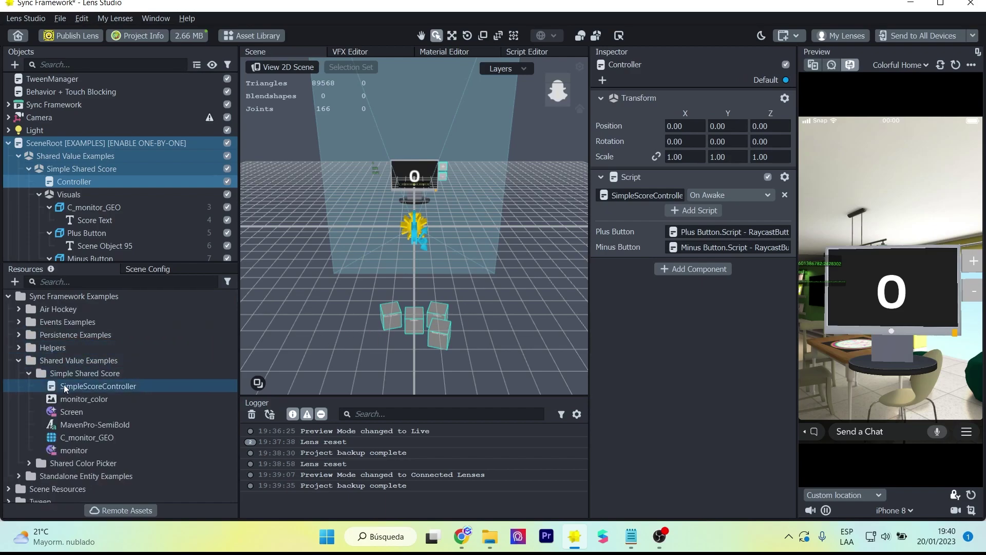
pyautogui.doubleClick(82, 389)
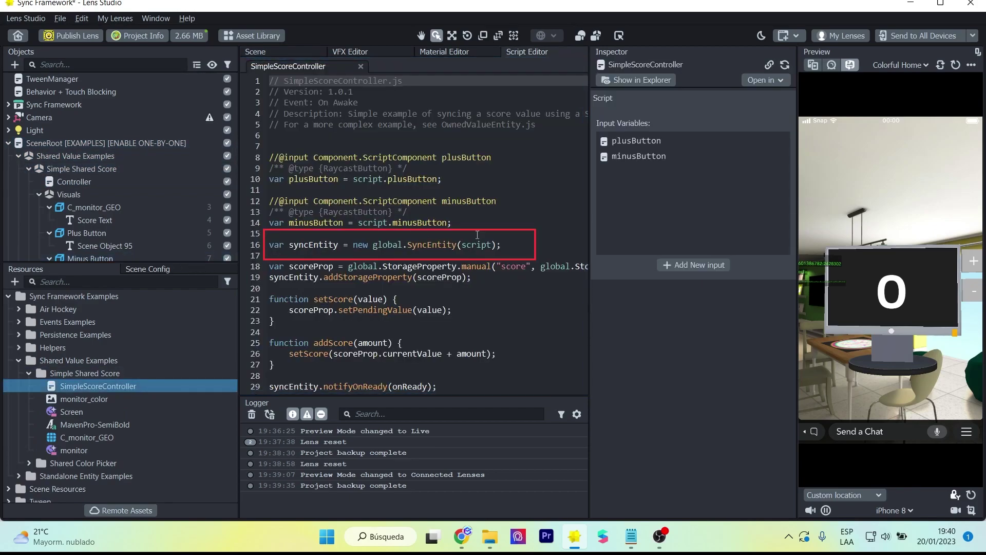
# - Review the SyncEntity, score storage property and score functions in the SimpleScoreController script
pyautogui.click(501, 276)
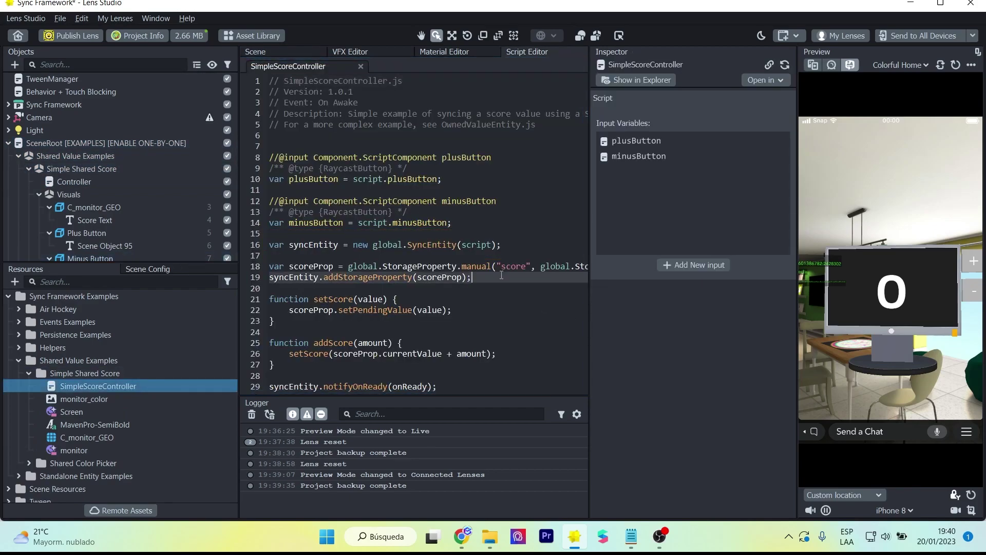
pyautogui.click(498, 245)
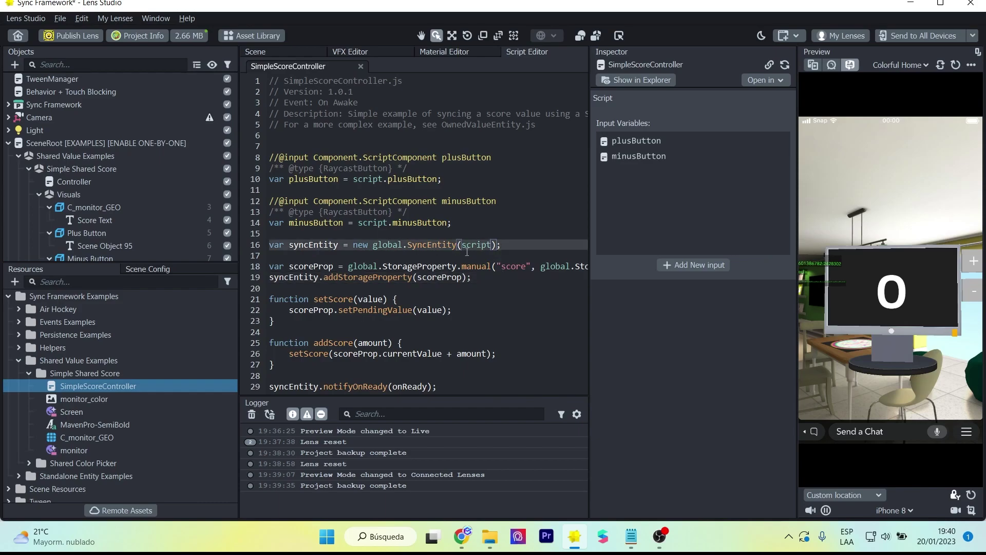
pyautogui.scroll(-3, 467, 252)
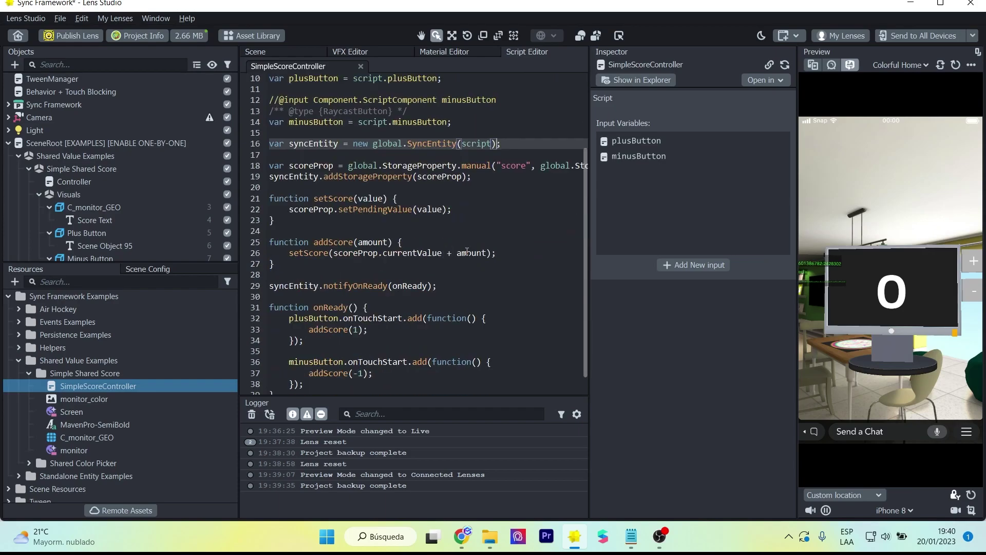
pyautogui.scroll(3, 467, 252)
# - Select the SceneRoot examples object and send the lens to all devices
pyautogui.click(109, 205)
pyautogui.moveTo(109, 201); pyautogui.dragTo(75, 150)
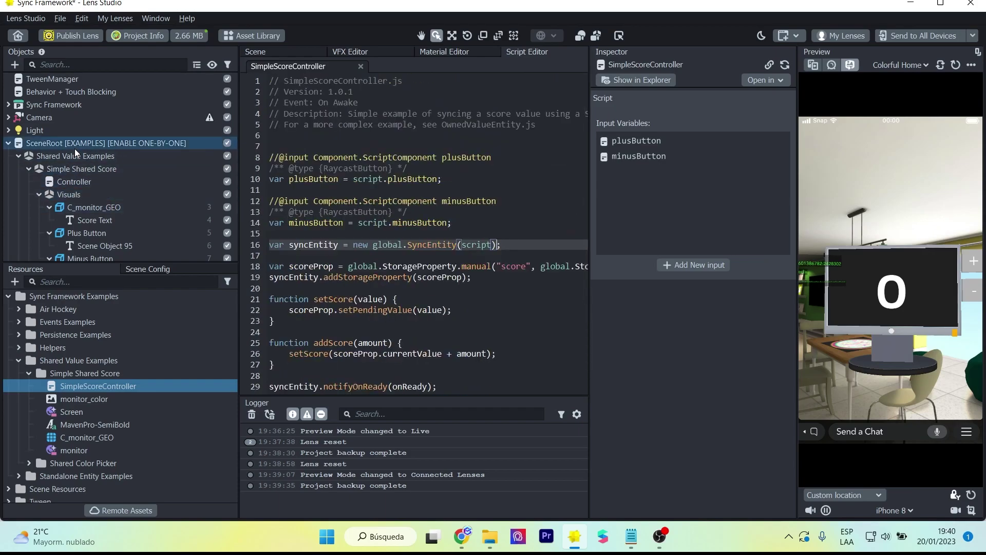
pyautogui.click(75, 149)
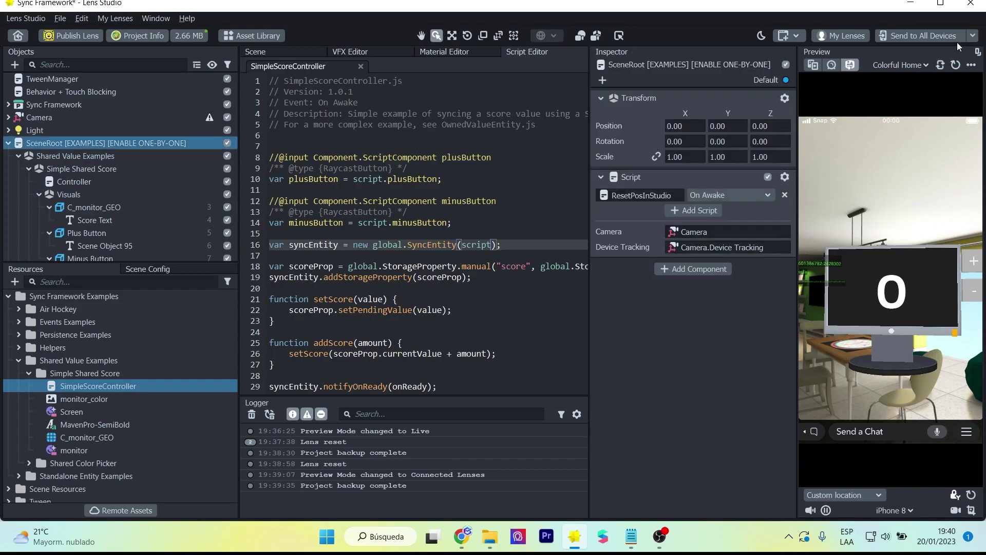
pyautogui.click(973, 35)
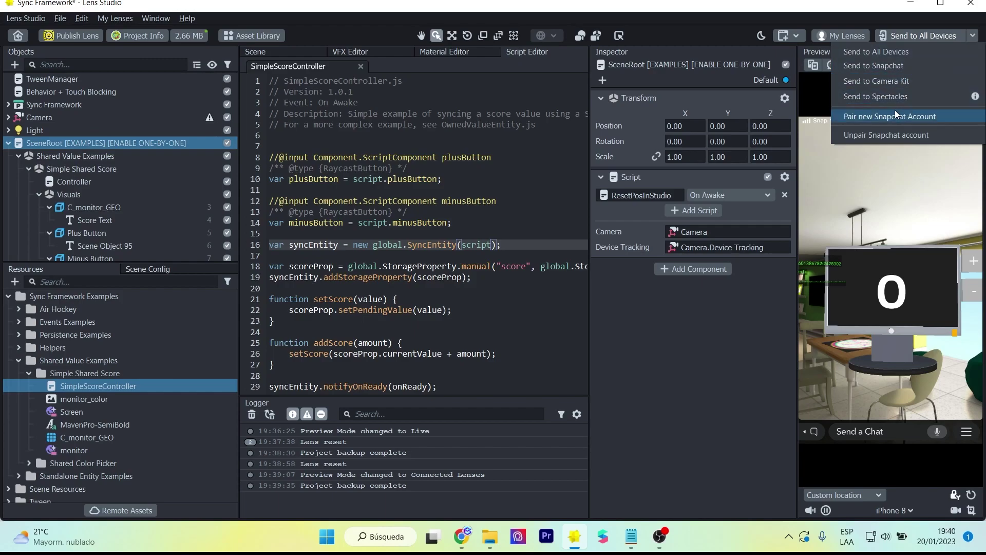
pyautogui.click(898, 54)
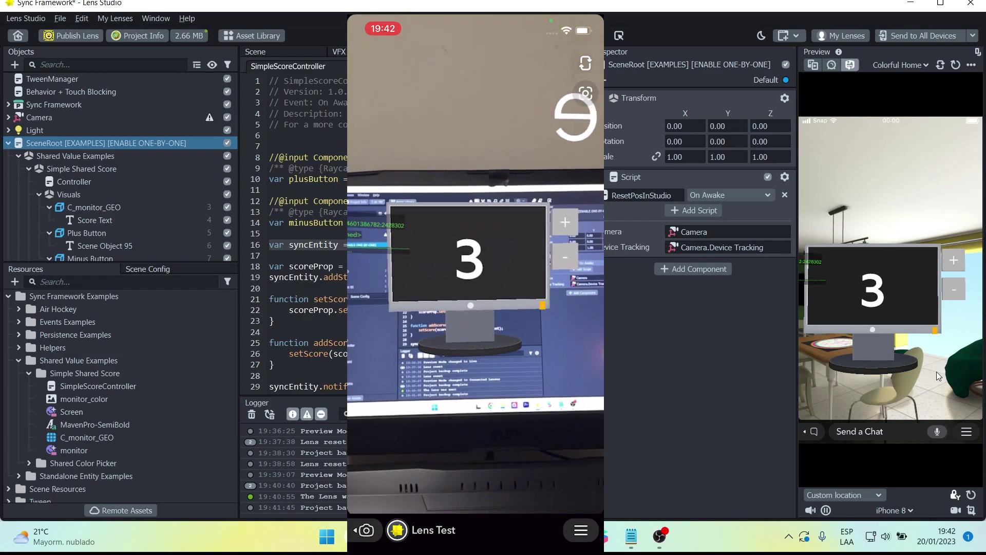
# - Test score syncing with the paired phone by repeatedly lowering the shared score in the connected lens preview
pyautogui.click(955, 294)
pyautogui.click(955, 294)
pyautogui.click(956, 294)
pyautogui.click(956, 293)
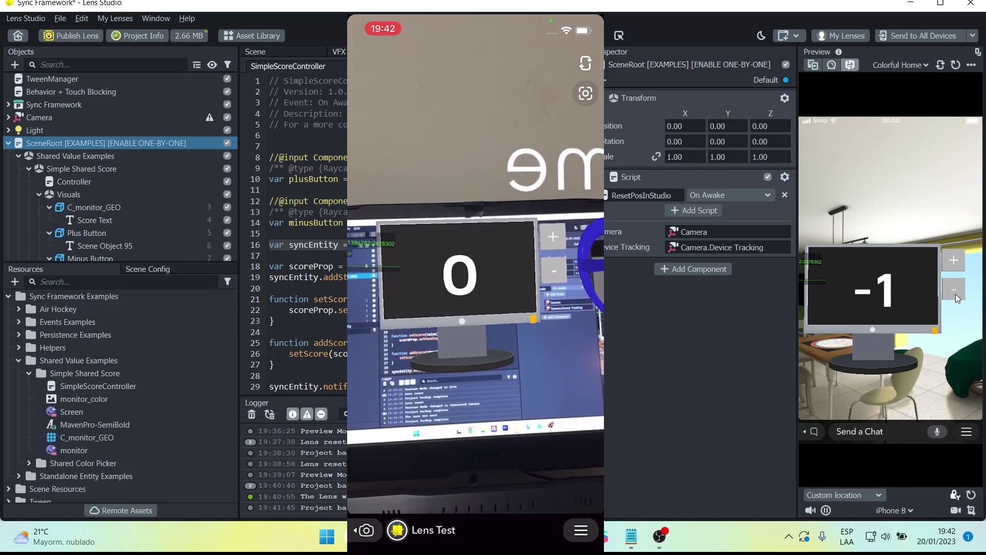
pyautogui.click(956, 294)
pyautogui.click(956, 294)
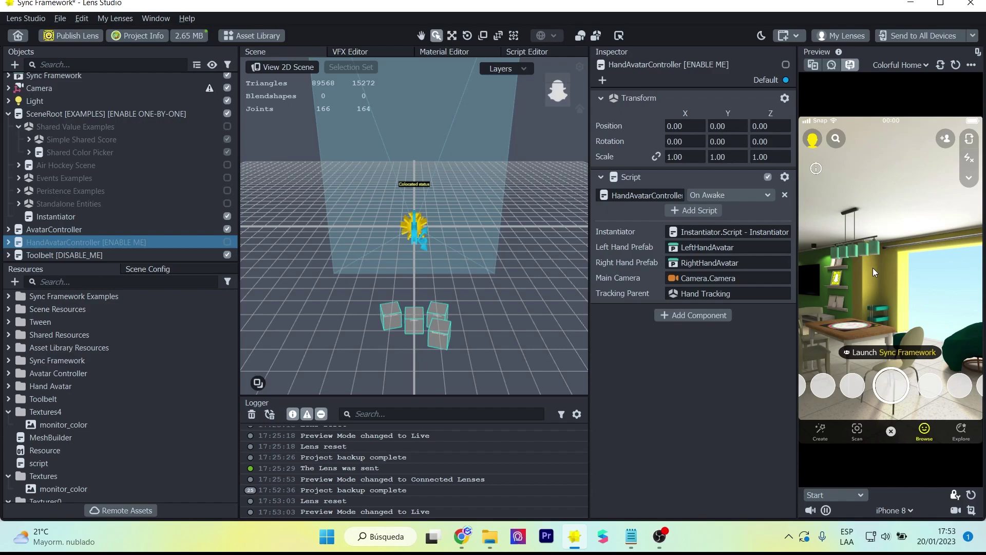
pyautogui.moveTo(874, 267)
pyautogui.mouseDown(button='right')
pyautogui.moveTo(890, 289)
pyautogui.moveTo(877, 268)
pyautogui.mouseUp(button='right')
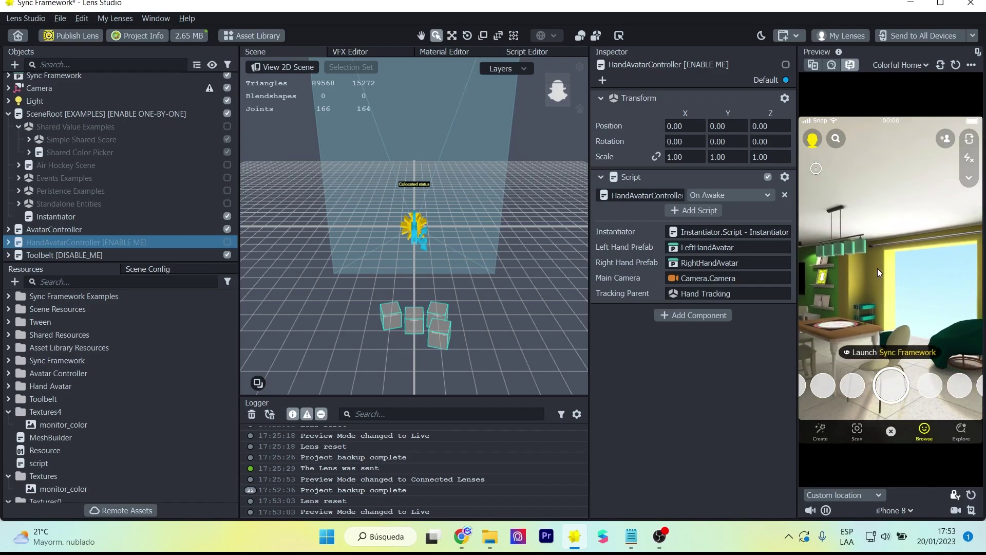
# - Enable the HandAvatarController object and the Heart Glasses (Avatar) prefab inside AvatarController
pyautogui.click(227, 242)
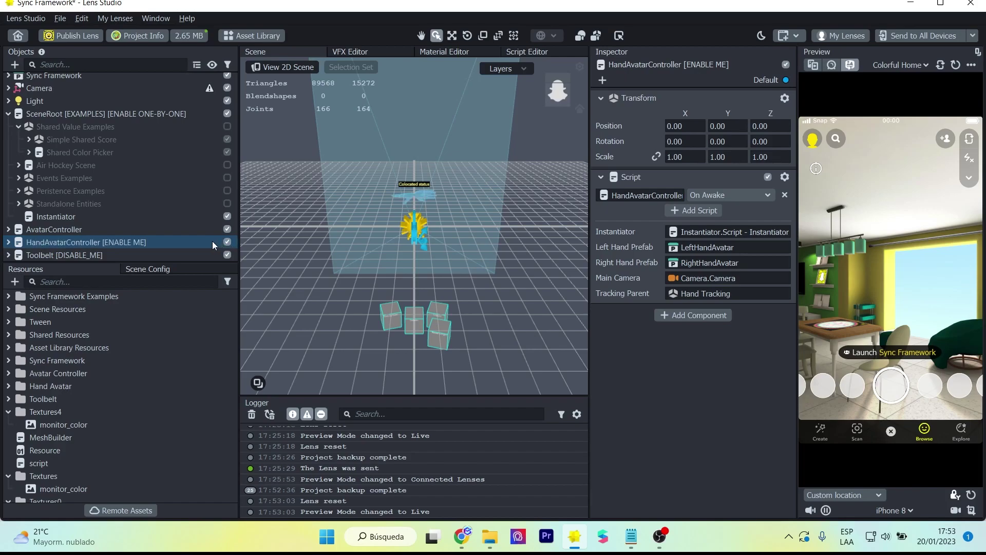
pyautogui.click(9, 230)
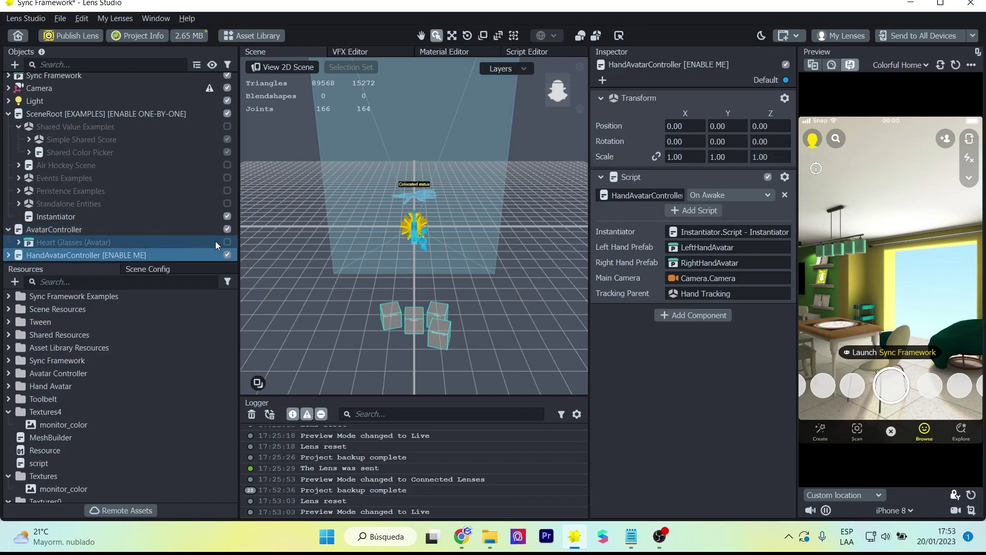
pyautogui.click(229, 242)
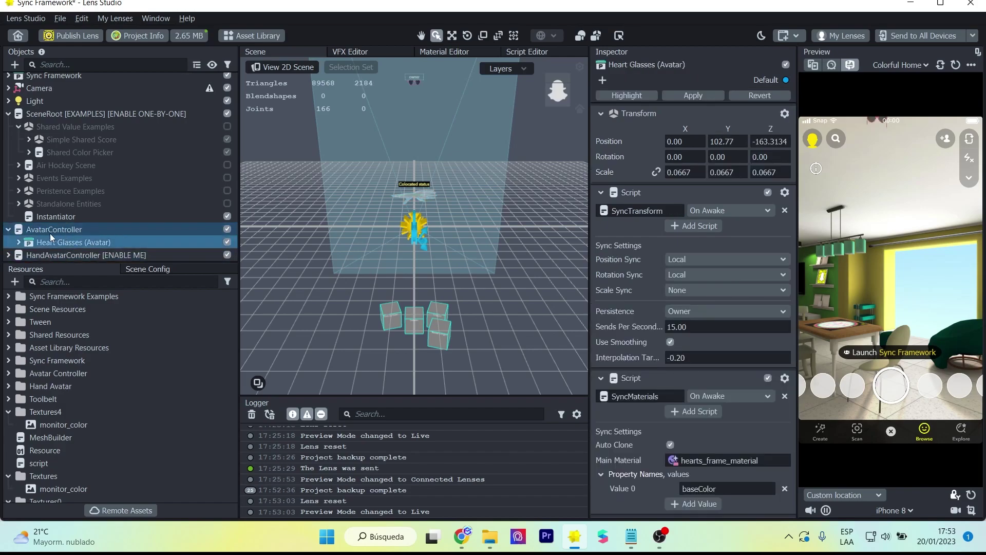
# - Review the SyncTransform and SyncMaterials settings on Heart Glasses and look around the preview room for the glasses
pyautogui.scroll(-1, 624, 303)
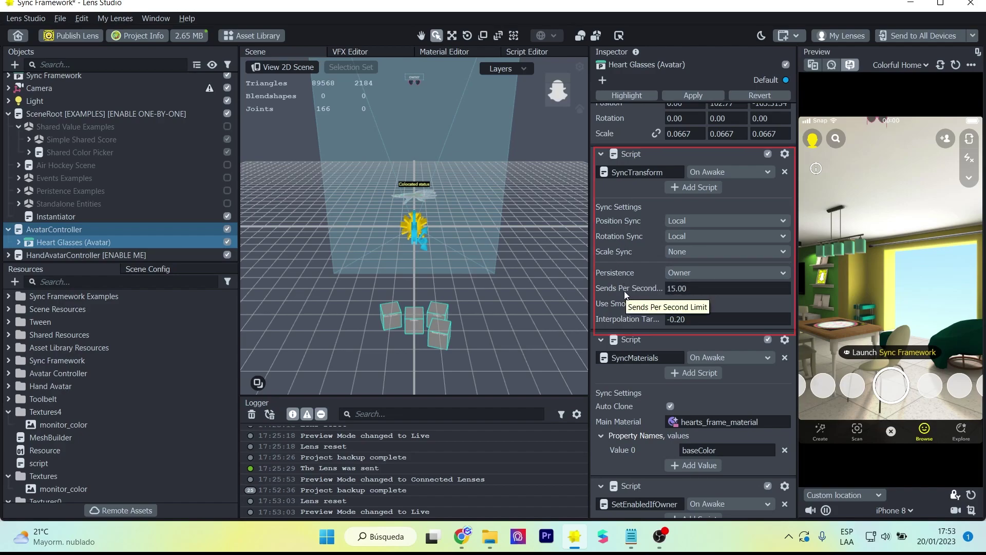
pyautogui.scroll(-3, 626, 294)
pyautogui.moveTo(887, 233)
pyautogui.mouseDown(button='right')
pyautogui.moveTo(892, 240)
pyautogui.moveTo(886, 205)
pyautogui.moveTo(902, 227)
pyautogui.moveTo(895, 204)
pyautogui.mouseUp(button='right')
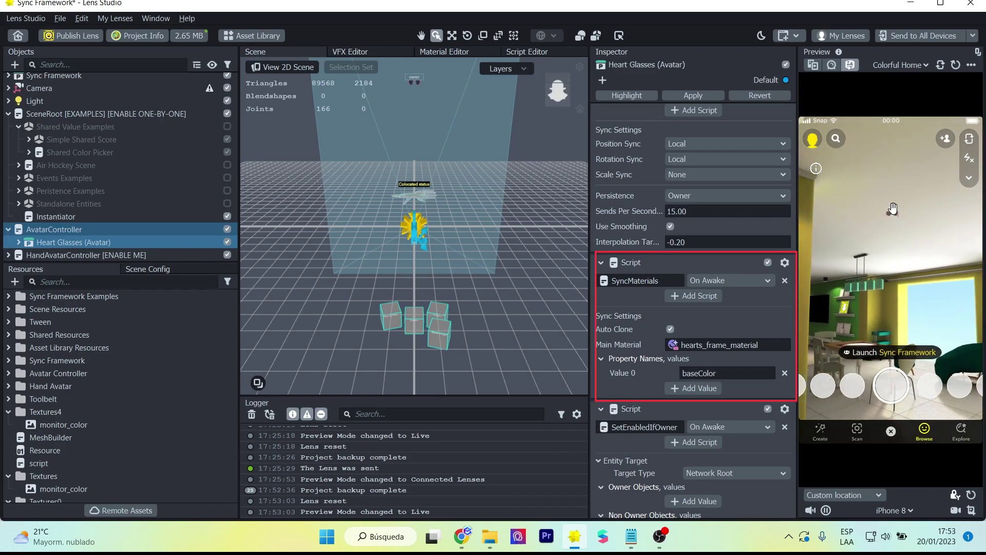
pyautogui.moveTo(929, 346); pyautogui.dragTo(905, 212)
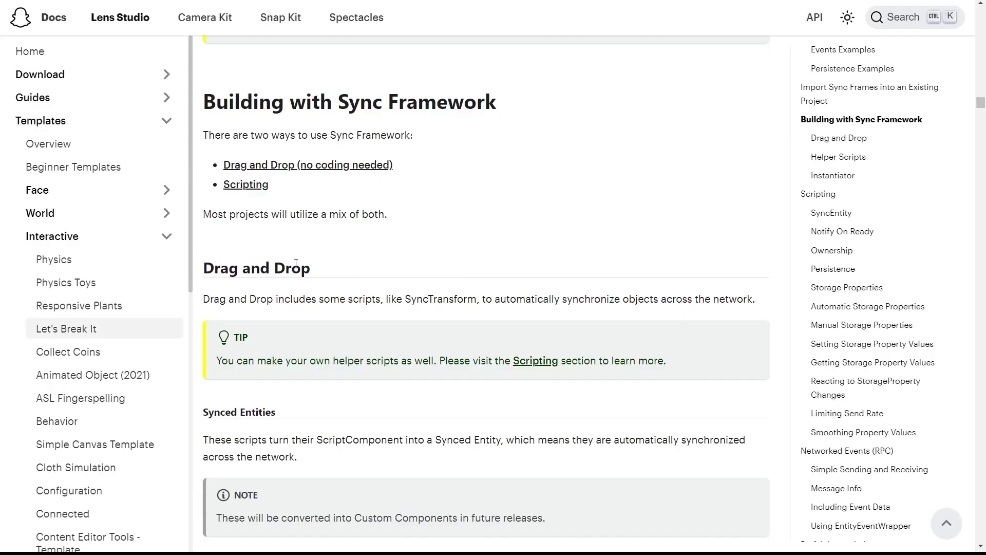
# - Switch to the Lens Studio documentation and read the Sync Framework sections on Drag and Drop, synced entities and SyncTransform
pyautogui.scroll(-9, 727, 162)
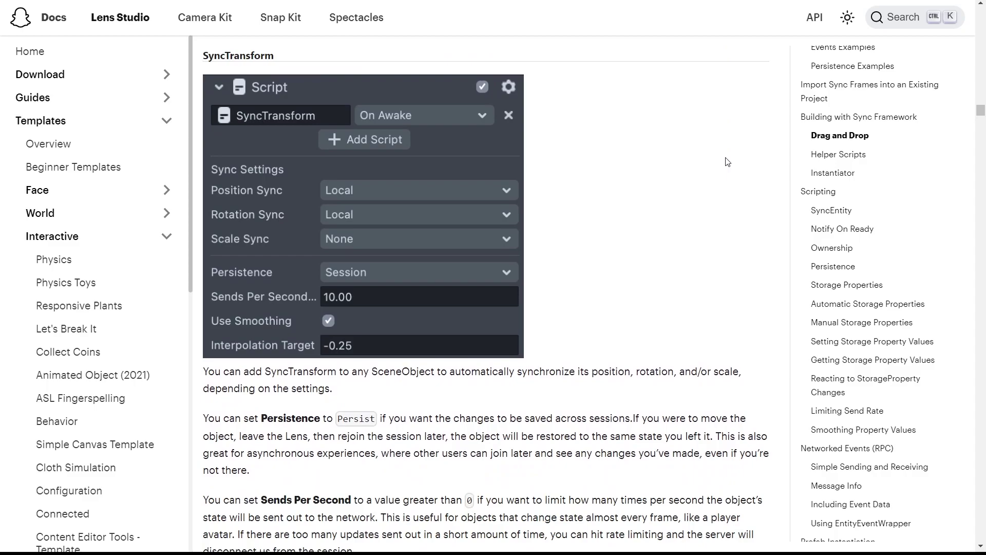
pyautogui.scroll(-2, 590, 240)
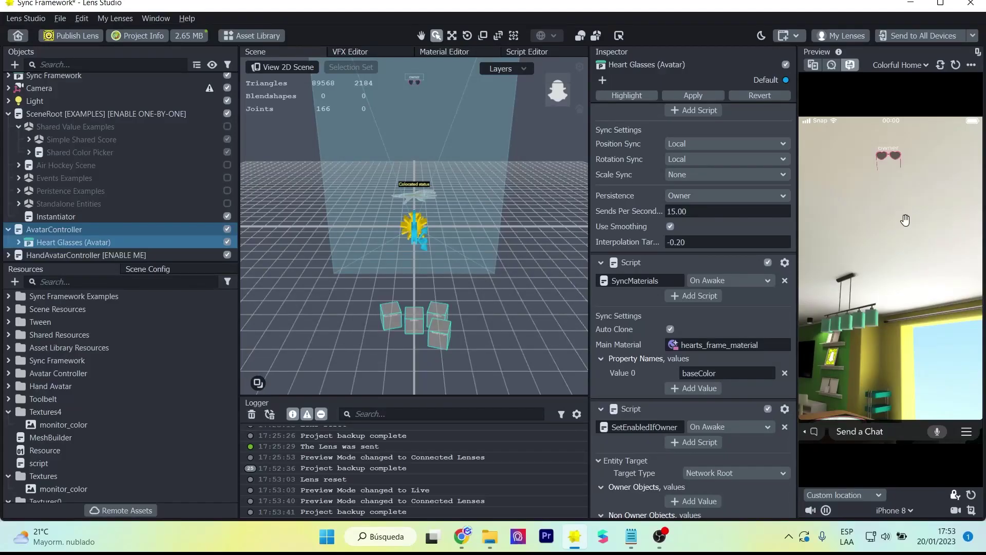
# - Switch the preview from the interactive room to the hand palm footage and launch the Sync Framework lens there
pyautogui.click(812, 65)
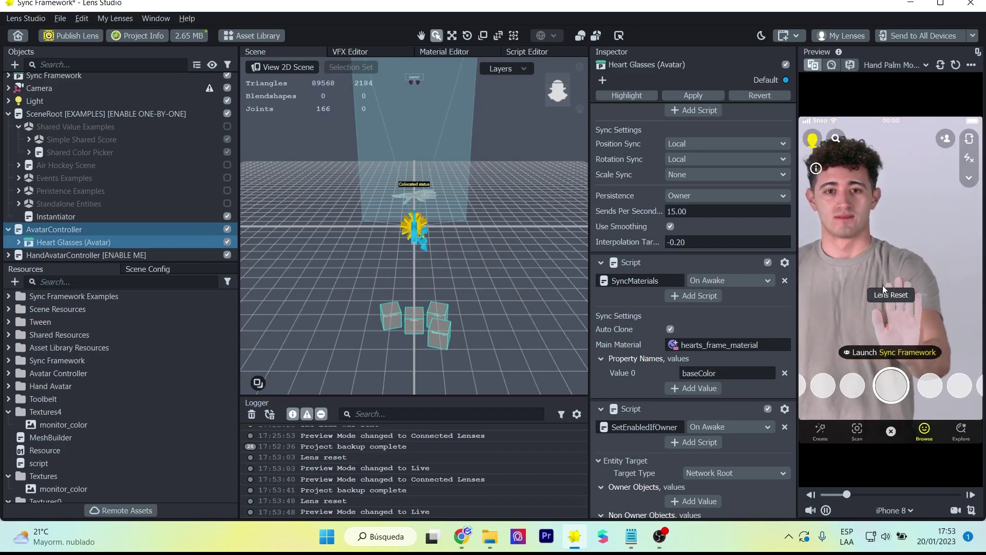
pyautogui.click(920, 354)
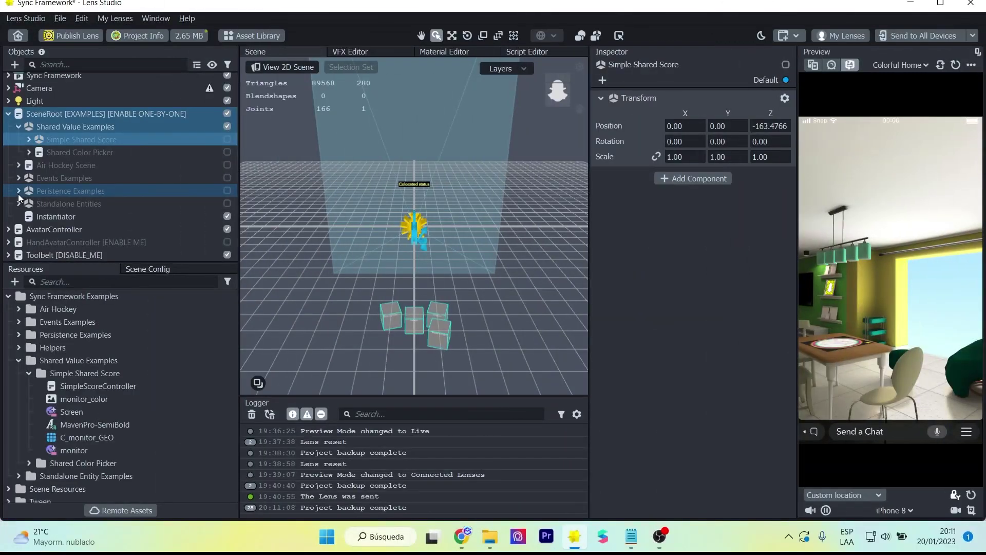
# - Expand Peristence Examples down to the contents of Simple Scene Entity Persistence and enable the Peristence Examples object
pyautogui.click(18, 190)
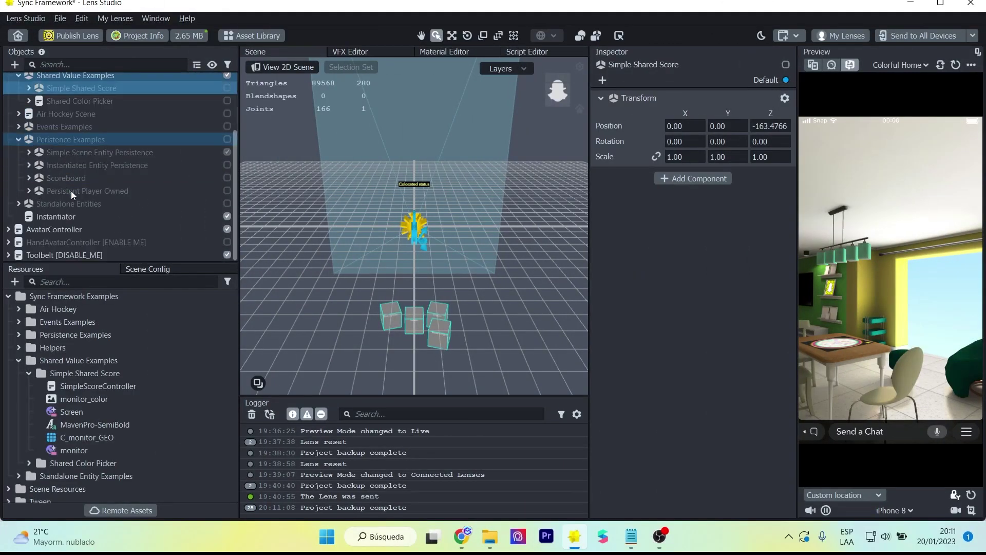
pyautogui.click(29, 152)
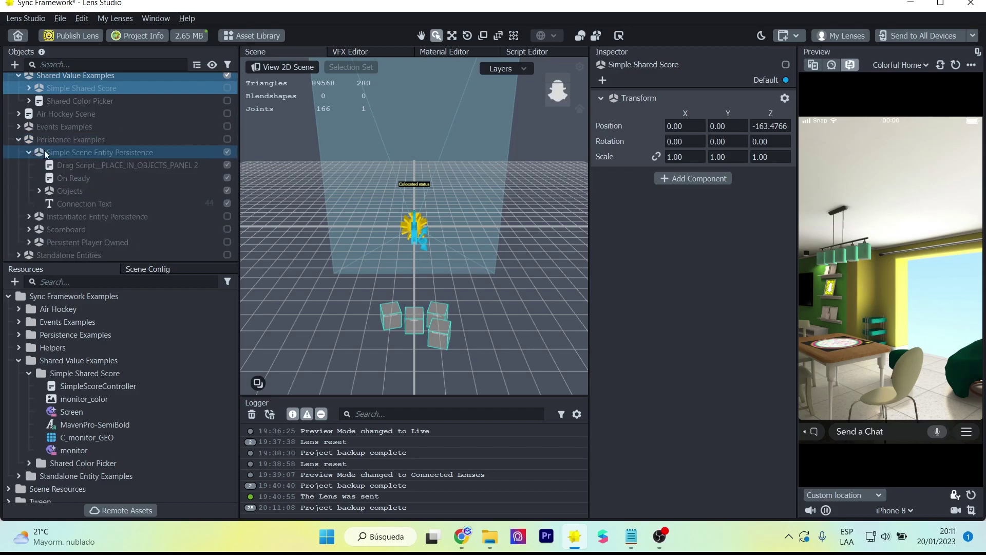
pyautogui.click(227, 139)
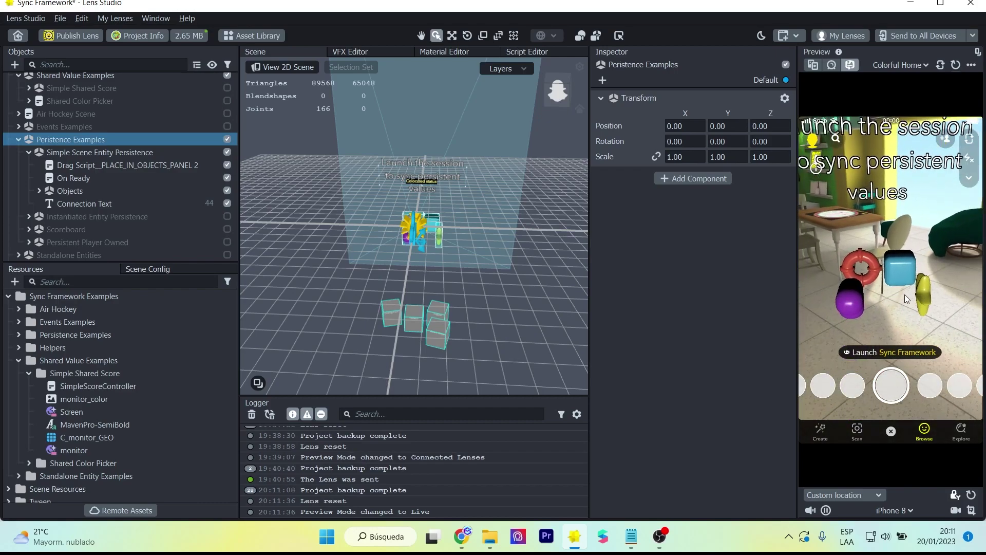
# - Launch the Sync Framework session in the preview and try moving the coloured persistence objects around the room
pyautogui.click(907, 352)
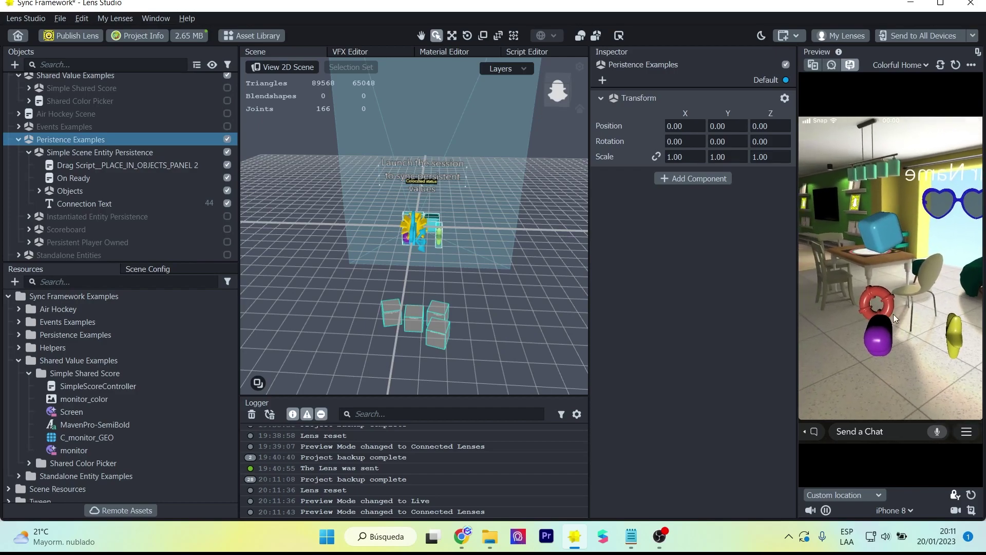
pyautogui.moveTo(920, 202); pyautogui.dragTo(950, 323)
pyautogui.moveTo(902, 288); pyautogui.dragTo(904, 211)
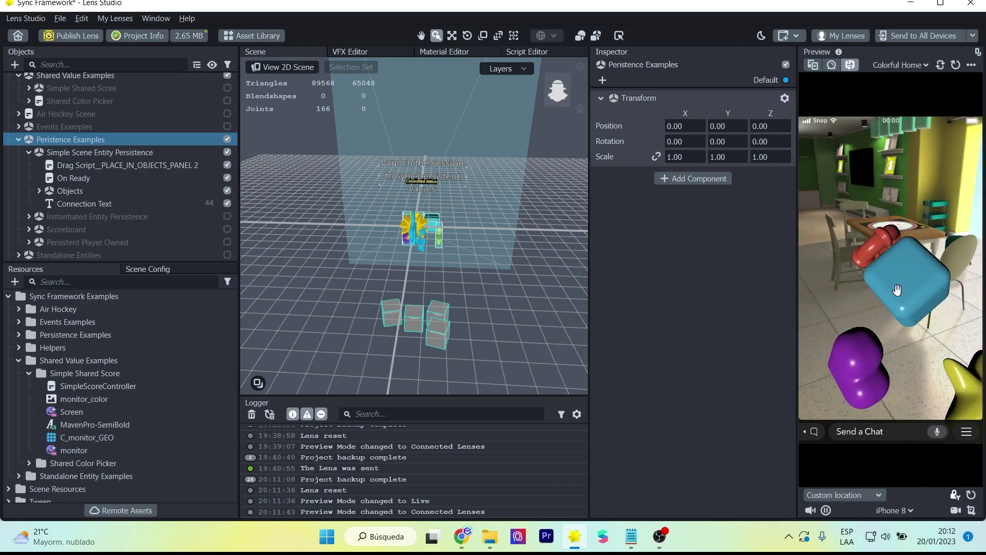
# - Inspect the Draggable settings on the Drag Script object and the SetEnabledOnReady settings on the On Ready object
pyautogui.click(82, 164)
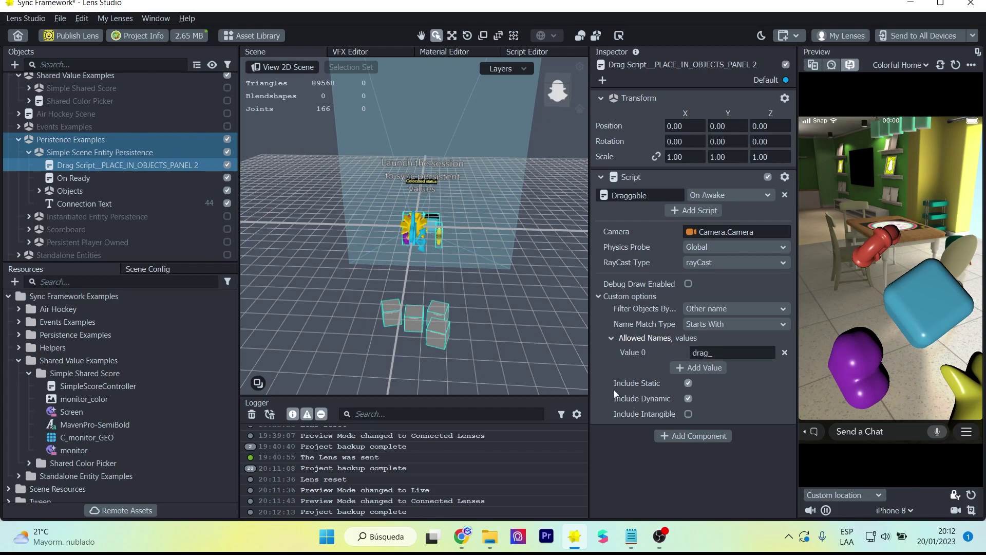
pyautogui.click(83, 183)
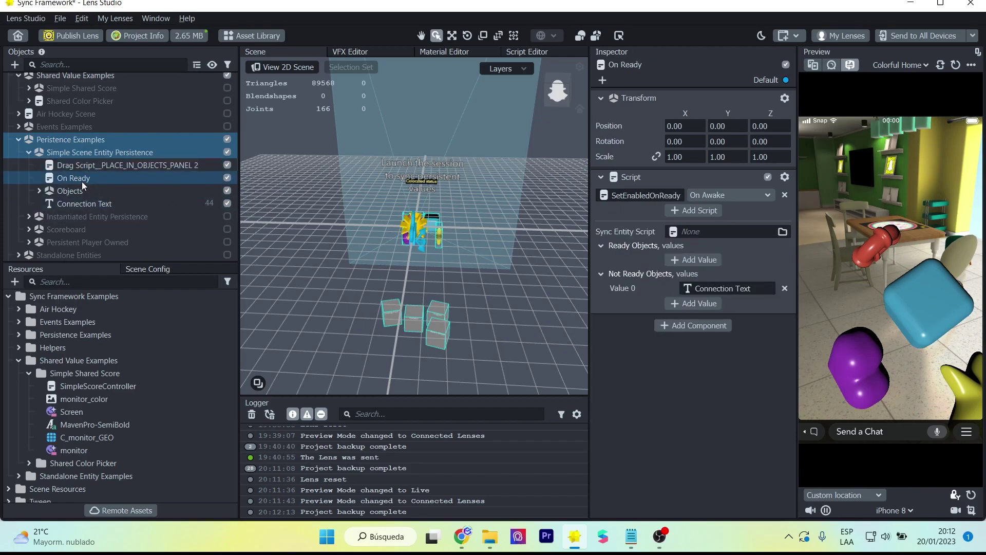
pyautogui.press('Up')
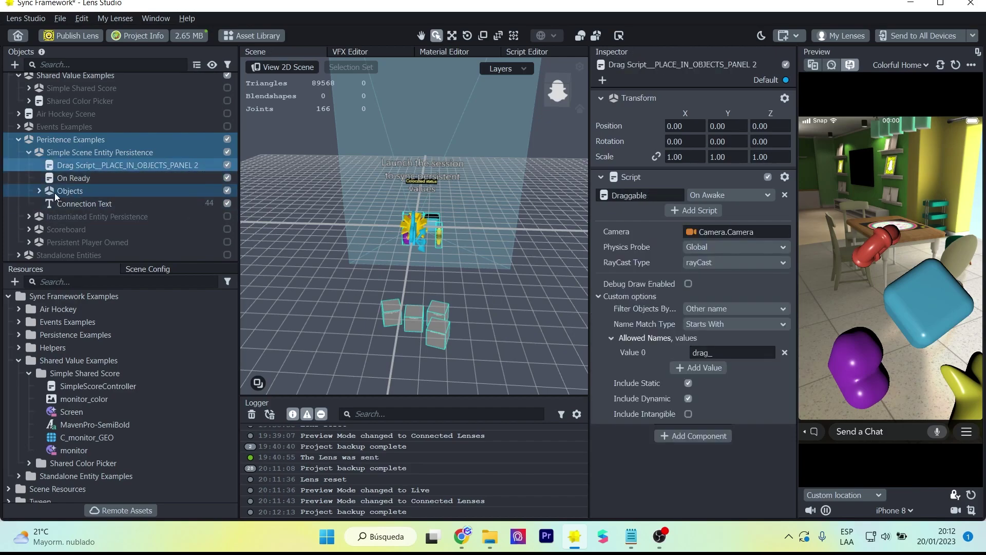
# - Examine the mesh, Physics Body and SyncTransform components of drag_heart in the Objects group
pyautogui.click(39, 190)
pyautogui.click(66, 204)
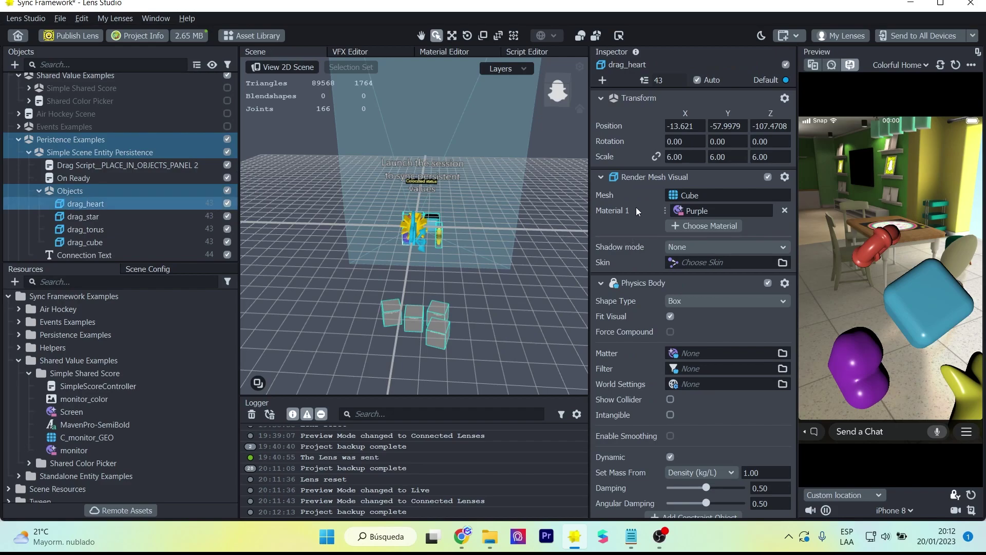
pyautogui.scroll(-3, 643, 316)
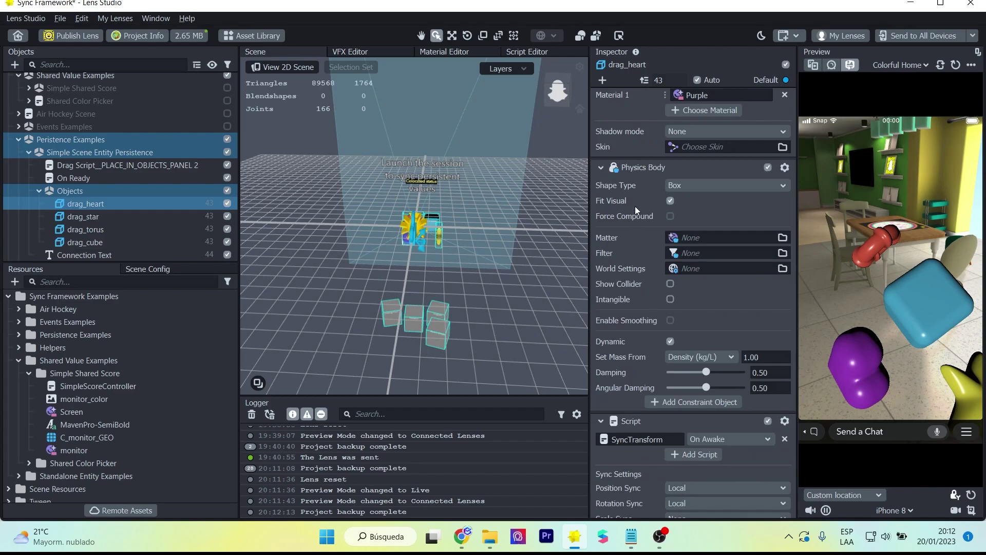
pyautogui.scroll(-1, 636, 210)
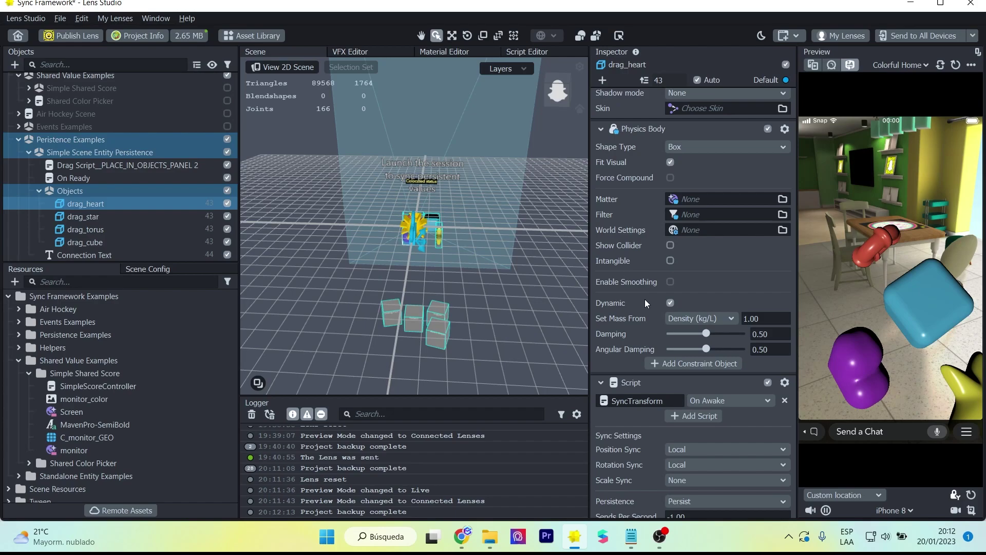
pyautogui.scroll(-1, 641, 308)
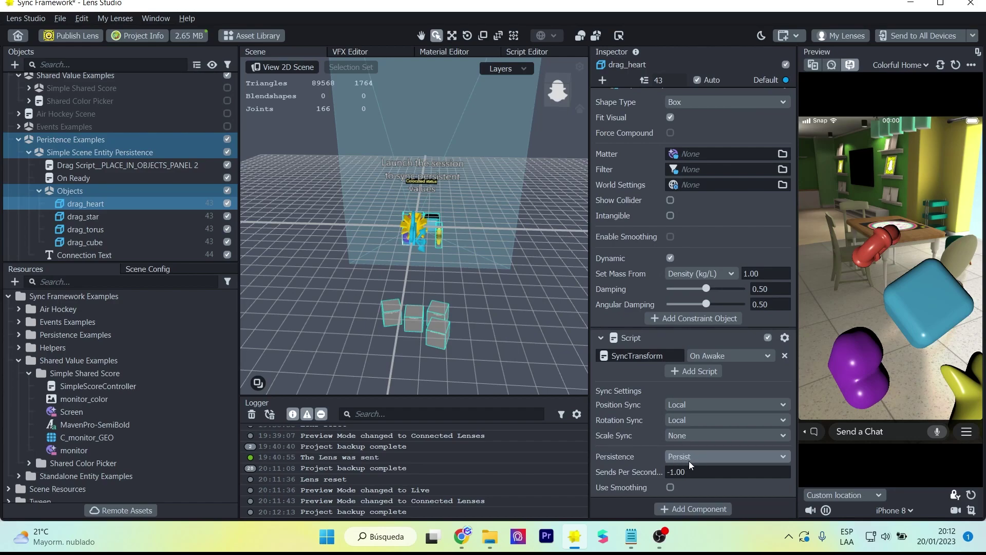
# - Compare the mesh, material and physics settings of drag_star and drag_torus
pyautogui.click(93, 218)
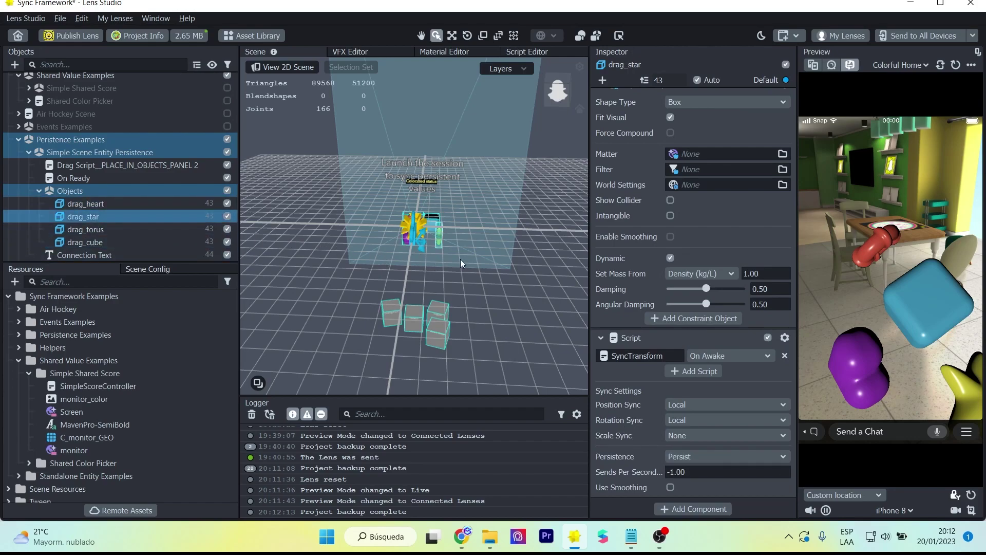
pyautogui.scroll(5, 616, 279)
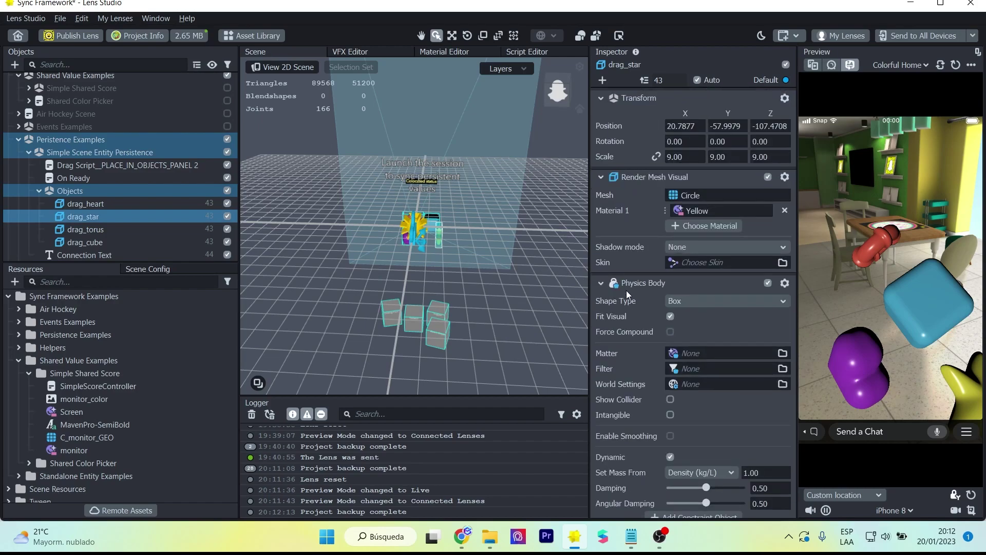
pyautogui.click(129, 230)
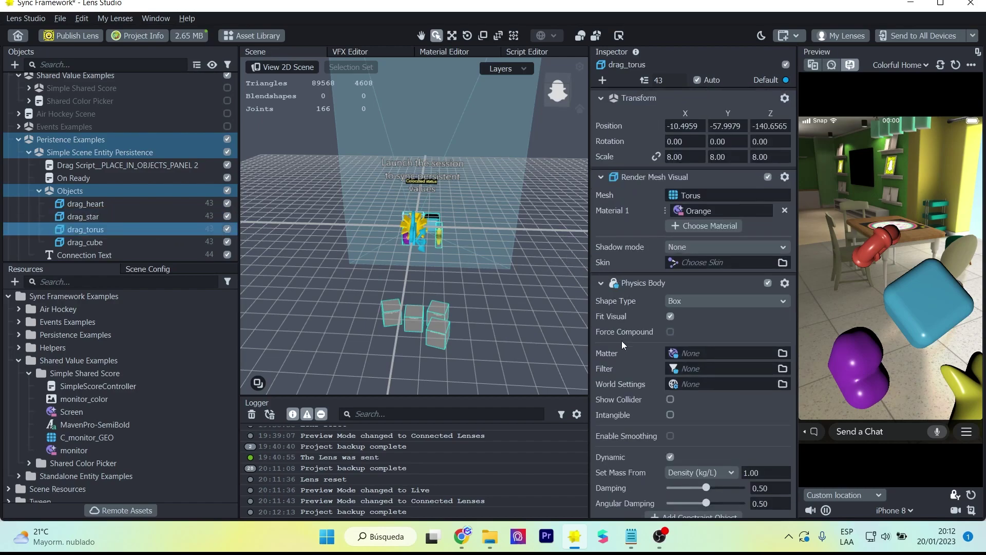
pyautogui.scroll(-3, 623, 344)
pyautogui.scroll(-3, 623, 398)
pyautogui.scroll(3, 635, 399)
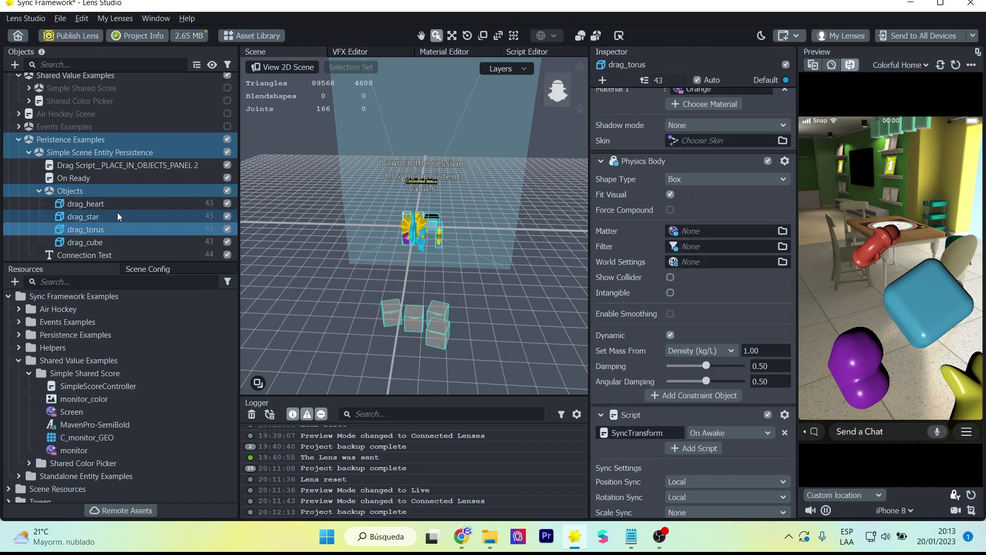
# - Expand AvatarController in the object hierarchy to look at what it contains
pyautogui.scroll(-3, 857, 277)
pyautogui.scroll(-3, 204, 243)
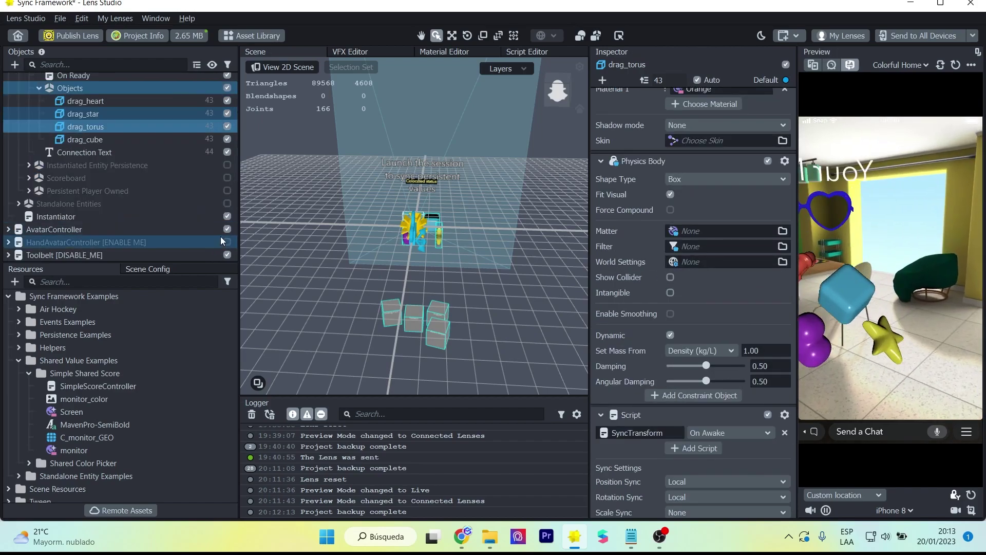
pyautogui.click(8, 229)
pyautogui.scroll(-1, 154, 240)
pyautogui.click(188, 229)
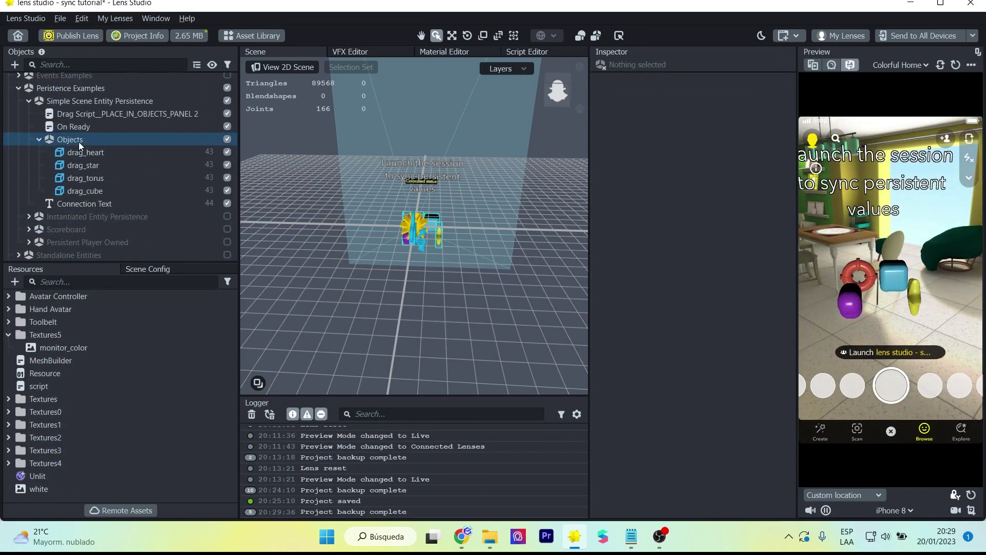
# - Select Peristence Examples and import the Simple Holiday 3D asset from the Asset Library with the default FBX options
pyautogui.click(66, 92)
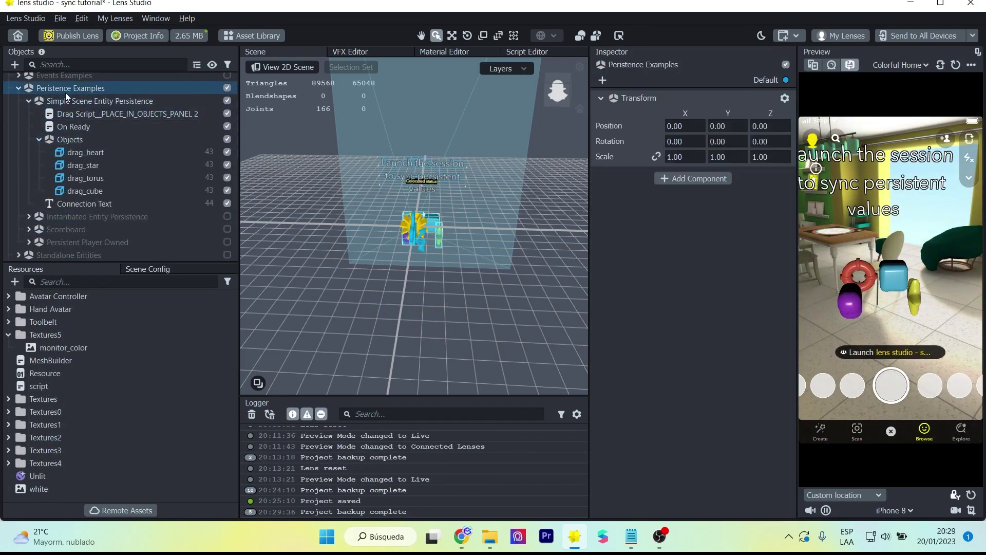
pyautogui.click(251, 36)
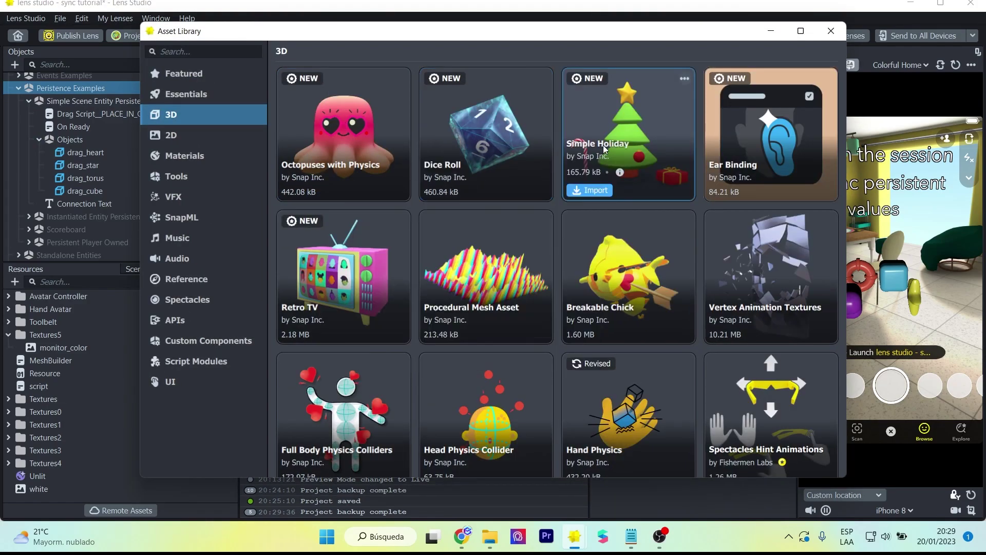
pyautogui.click(596, 191)
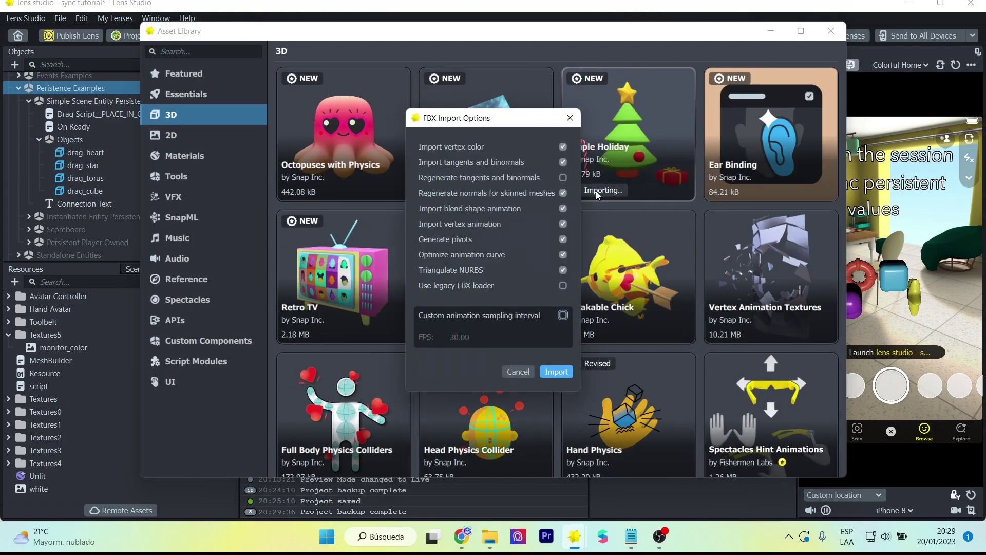
pyautogui.click(554, 371)
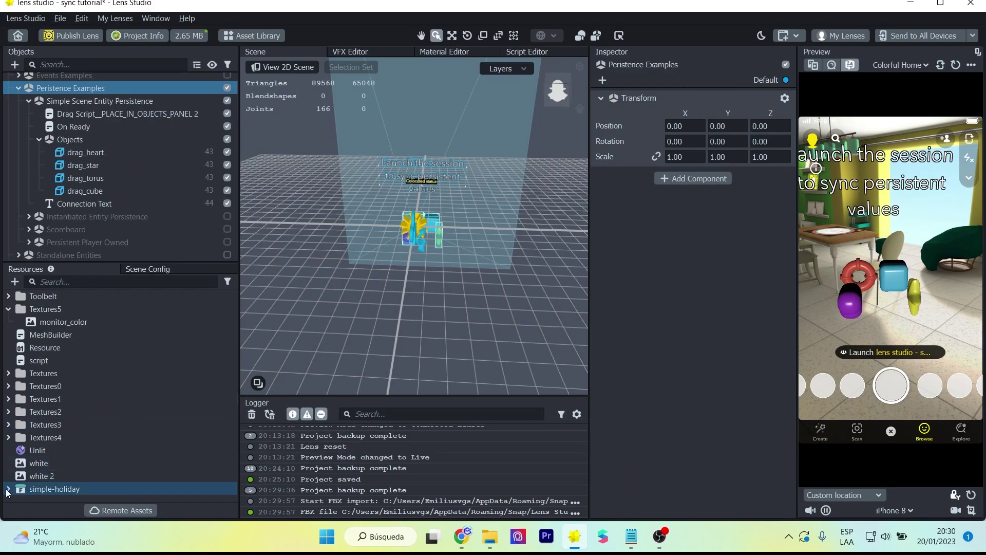
# - Place the imported simple-holiday prefab in the Objects group of Simple Scene Entity Persistence
pyautogui.scroll(-1, 7, 491)
pyautogui.click(36, 487)
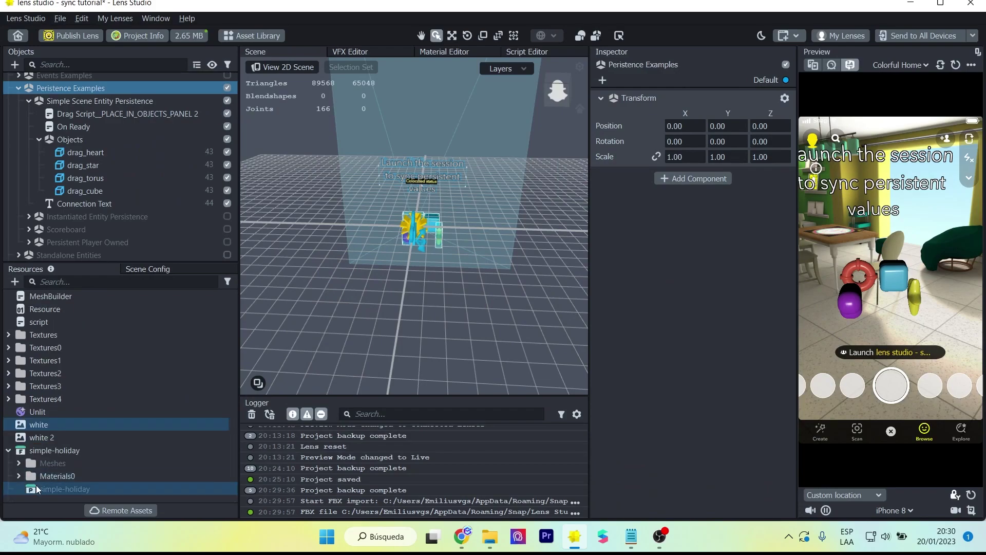
pyautogui.moveTo(41, 485); pyautogui.dragTo(92, 146)
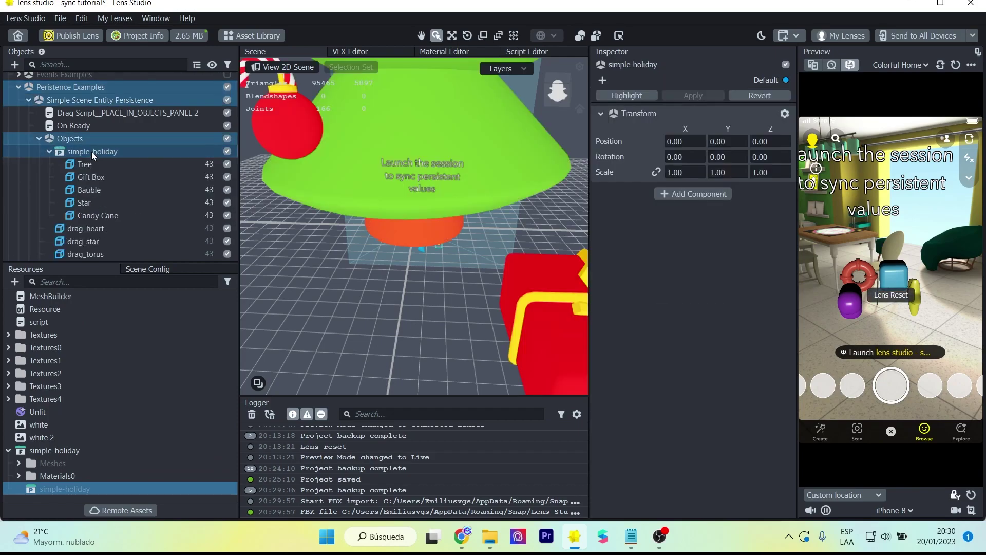
# - Link the scale axes of the simple-holiday model and set its scale to 0.2
pyautogui.click(656, 172)
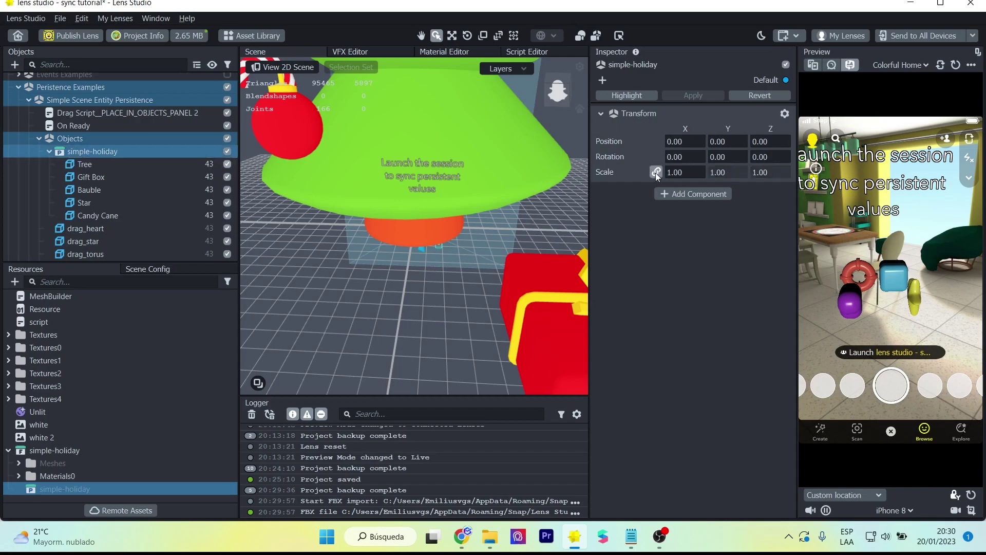
pyautogui.click(680, 172)
pyautogui.write('0.2')
pyautogui.press('Return')
# - Move the simple-holiday model close to the draggable sample objects, at about Z -117
pyautogui.moveTo(473, 222); pyautogui.dragTo(381, 192)
pyautogui.scroll(-2, 381, 193)
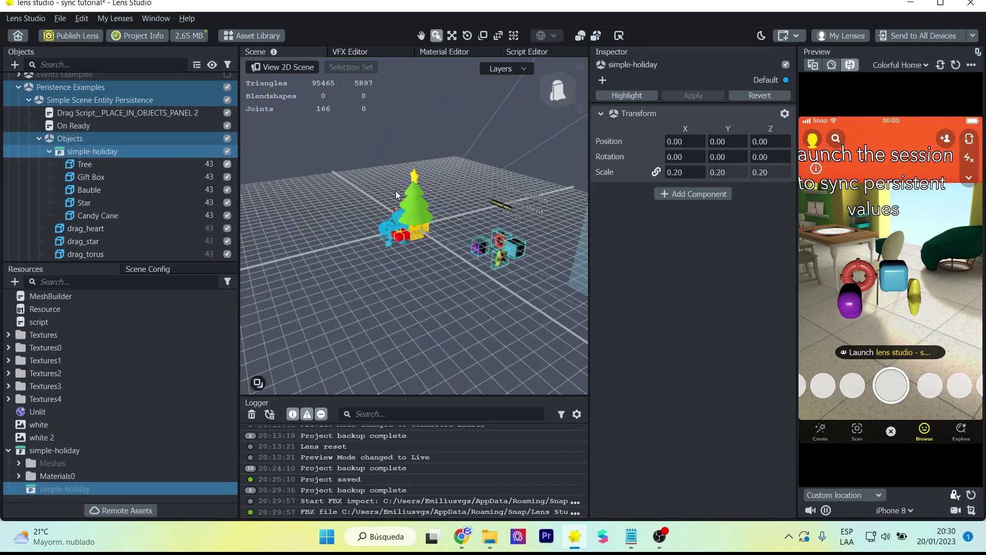
pyautogui.moveTo(393, 228); pyautogui.dragTo(459, 214)
pyautogui.moveTo(481, 182); pyautogui.dragTo(483, 214)
pyautogui.moveTo(475, 236); pyautogui.dragTo(429, 309)
pyautogui.moveTo(430, 308); pyautogui.dragTo(356, 272, button='middle')
pyautogui.scroll(3, 356, 273)
pyautogui.moveTo(356, 272); pyautogui.dragTo(405, 265)
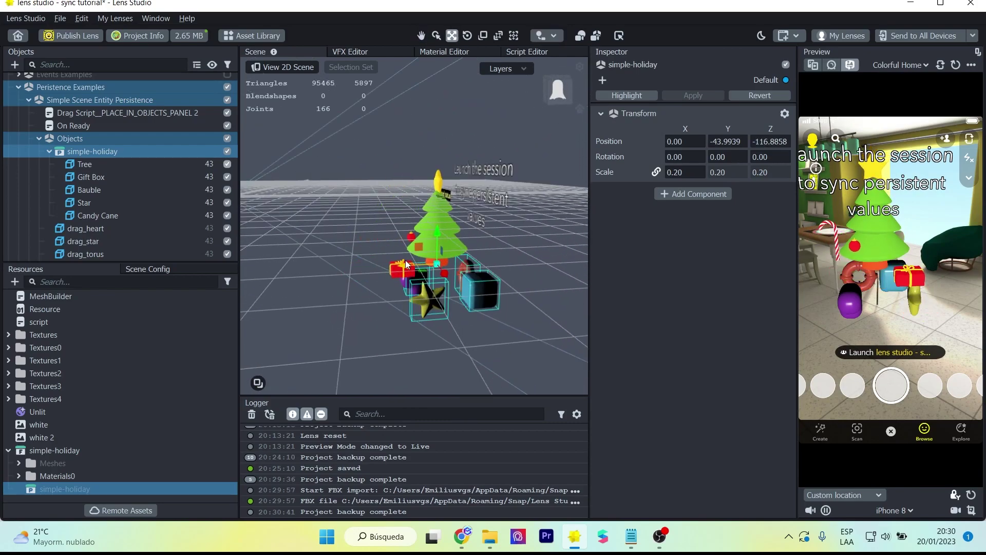
pyautogui.moveTo(441, 236); pyautogui.dragTo(440, 210)
pyautogui.moveTo(359, 239); pyautogui.dragTo(488, 241)
# - Spread the holiday pieces apart by moving Tree to about X 180 and Gift Box to the opposite side
pyautogui.click(126, 166)
pyautogui.click(153, 178)
pyautogui.moveTo(442, 263); pyautogui.dragTo(349, 257)
pyautogui.click(363, 222)
pyautogui.scroll(3, 391, 253)
# - Lower Star beside the tree to about X 215.8, Y -66.4, and shift Candy Cane to about X 35.3
pyautogui.click(128, 203)
pyautogui.scroll(-2, 373, 192)
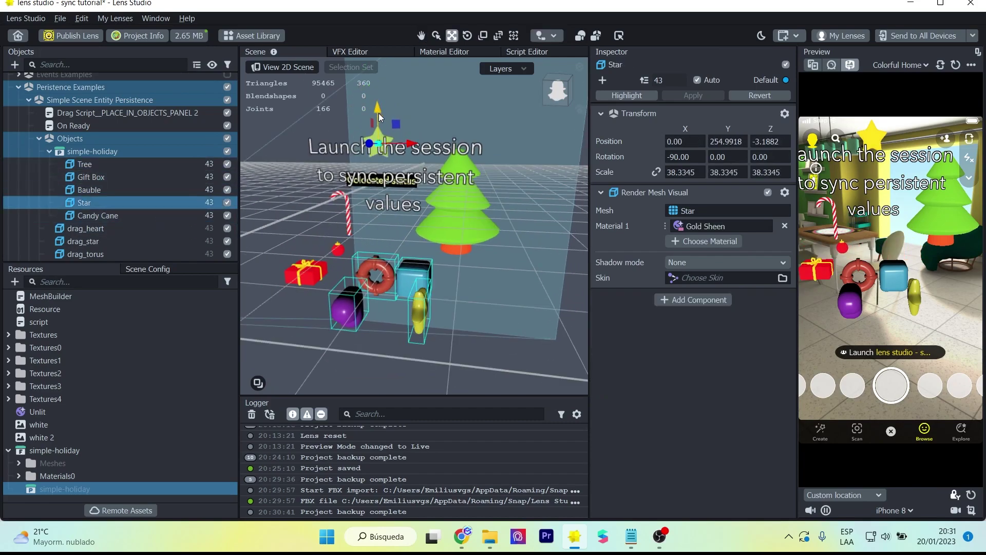
pyautogui.moveTo(378, 105); pyautogui.dragTo(380, 209)
pyautogui.moveTo(407, 244); pyautogui.dragTo(500, 215)
pyautogui.moveTo(533, 281); pyautogui.dragTo(510, 282)
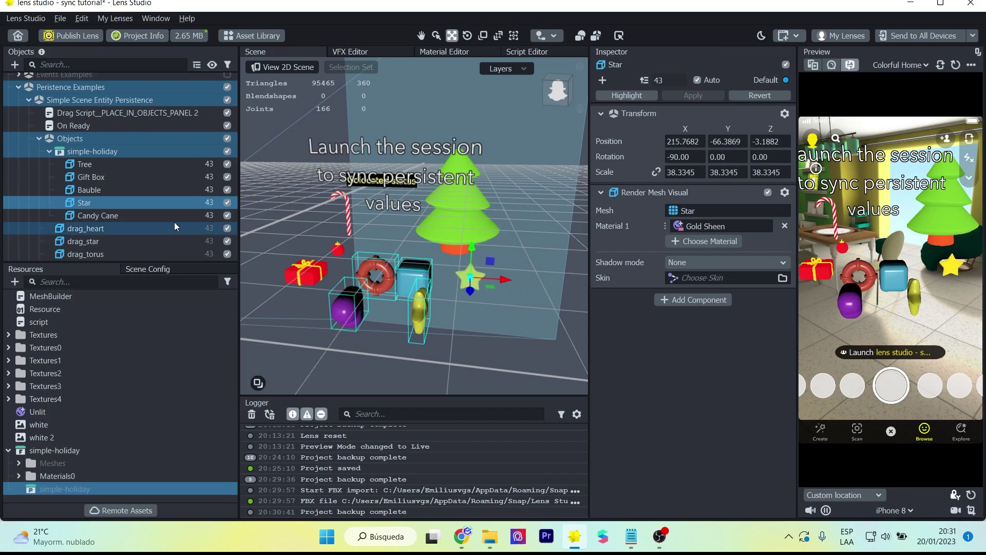
pyautogui.click(343, 218)
pyautogui.moveTo(421, 248); pyautogui.dragTo(438, 247)
# - Rename Tree, Gift Box and Bauble as drag_Tree, drag_Gift Box and drag_Bauble
pyautogui.click(151, 166)
pyautogui.doubleClick(81, 165)
pyautogui.write('drag_')
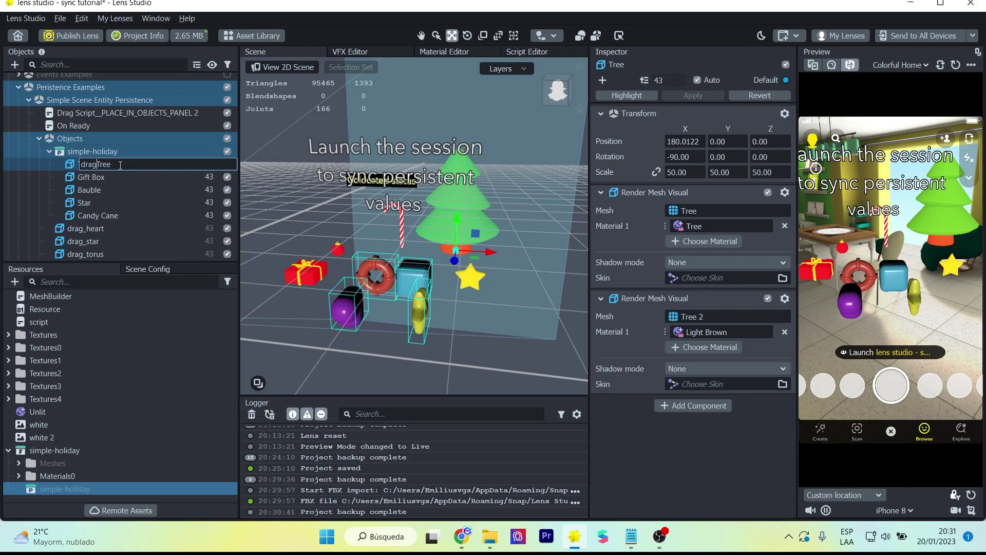
pyautogui.press('Return')
pyautogui.doubleClick(82, 178)
pyautogui.write('drag_')
pyautogui.press('Return')
pyautogui.click(81, 190)
pyautogui.click(80, 190)
pyautogui.write('drag_')
pyautogui.press('Return')
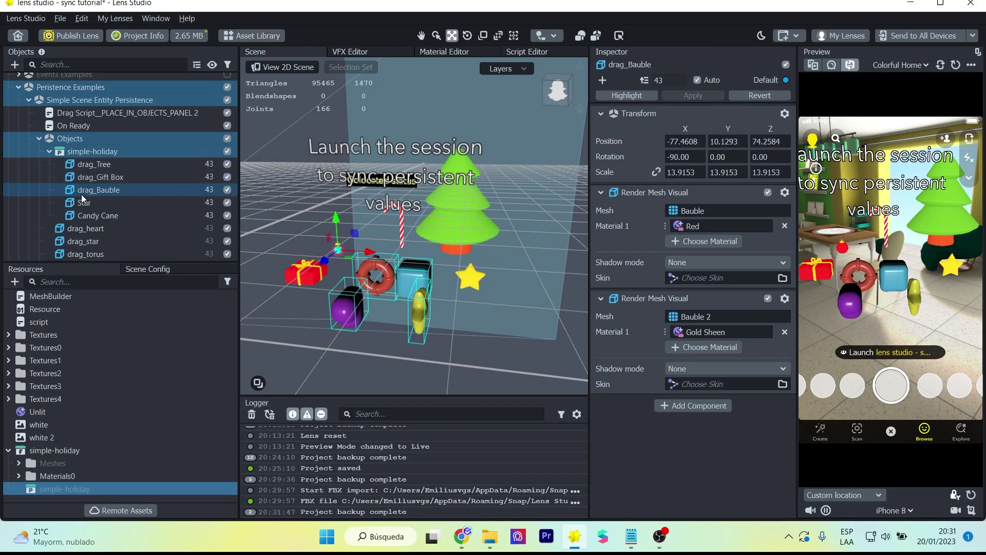
# - Rename Star and Candy Cane as drag_Star and drag_Candy Cane
pyautogui.click(81, 202)
pyautogui.click(81, 203)
pyautogui.write('drag_')
pyautogui.press('Return')
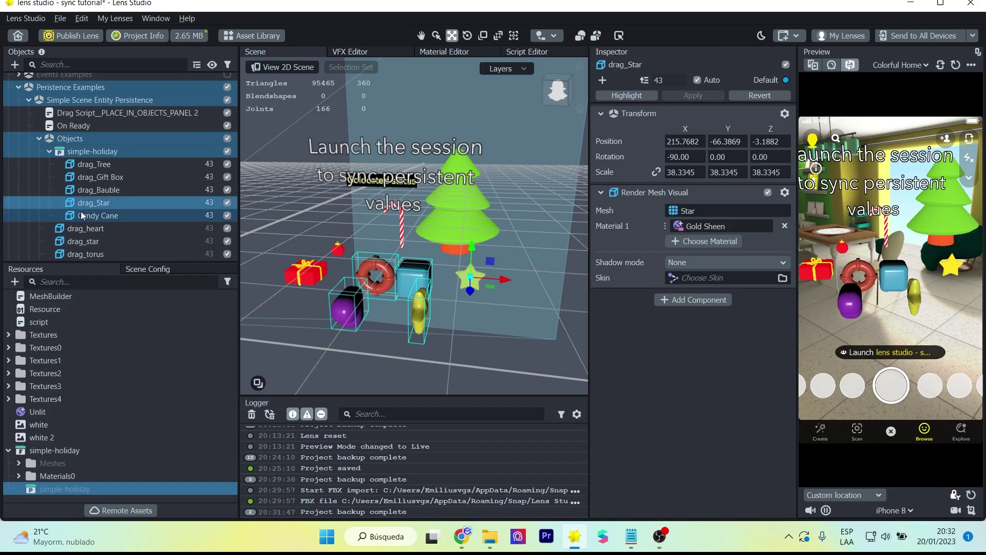
pyautogui.click(81, 215)
pyautogui.click(81, 215)
pyautogui.write('drag_')
pyautogui.press('Return')
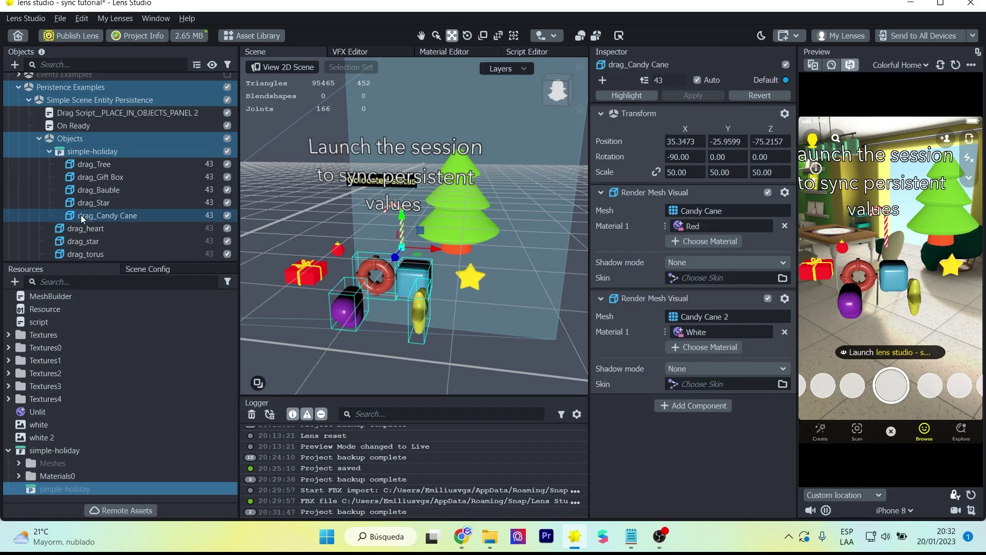
# - Add a Physics Body component to drag_Tree
pyautogui.click(86, 164)
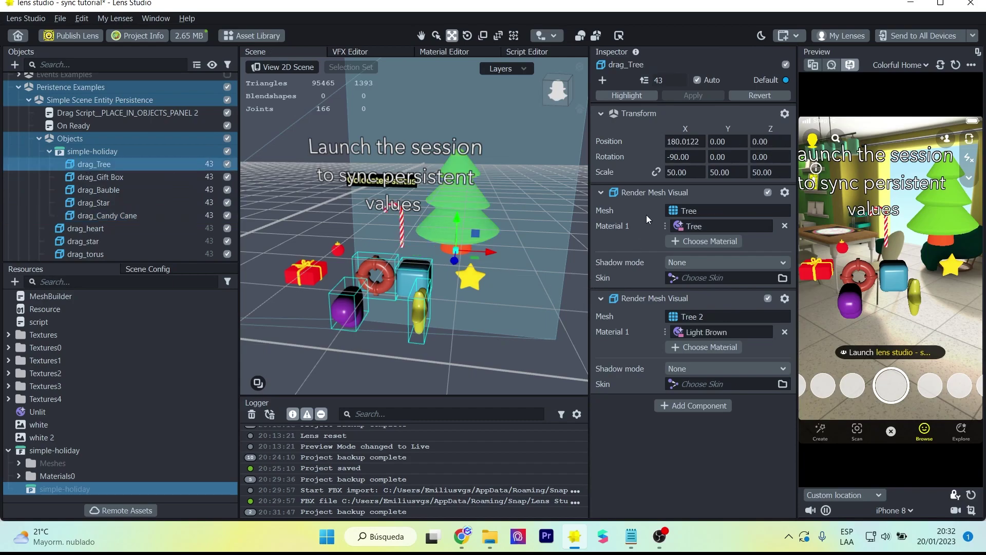
pyautogui.click(677, 406)
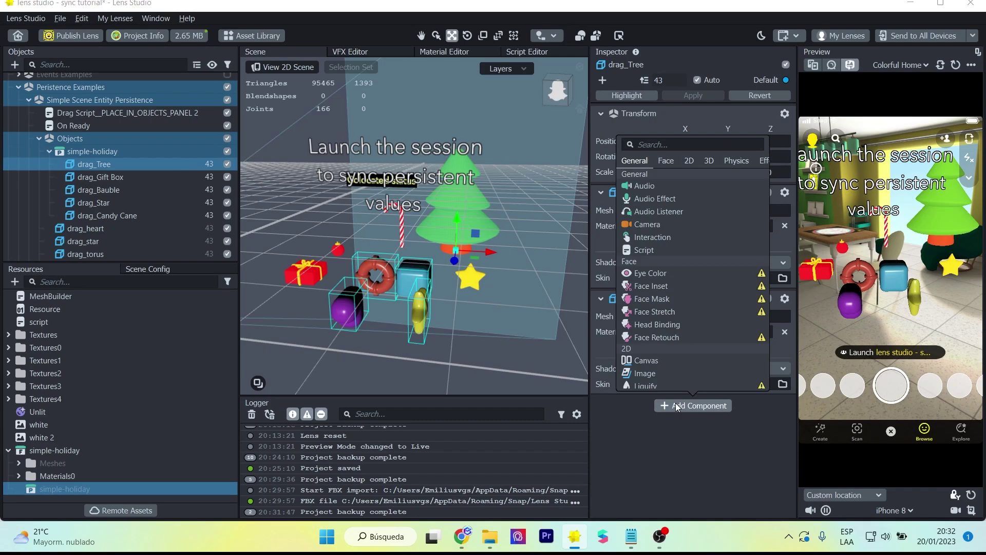
pyautogui.write('ph')
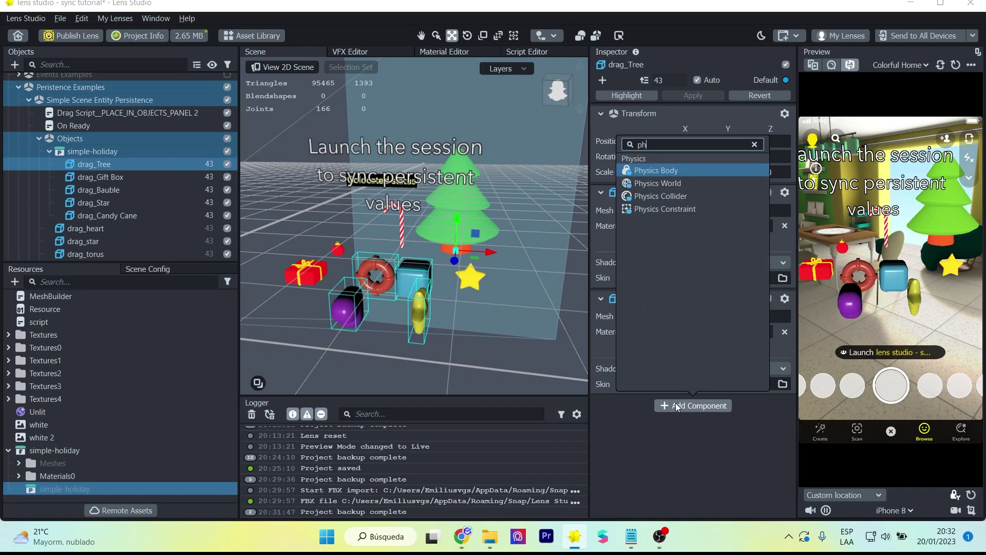
pyautogui.click(684, 171)
pyautogui.scroll(-3, 655, 407)
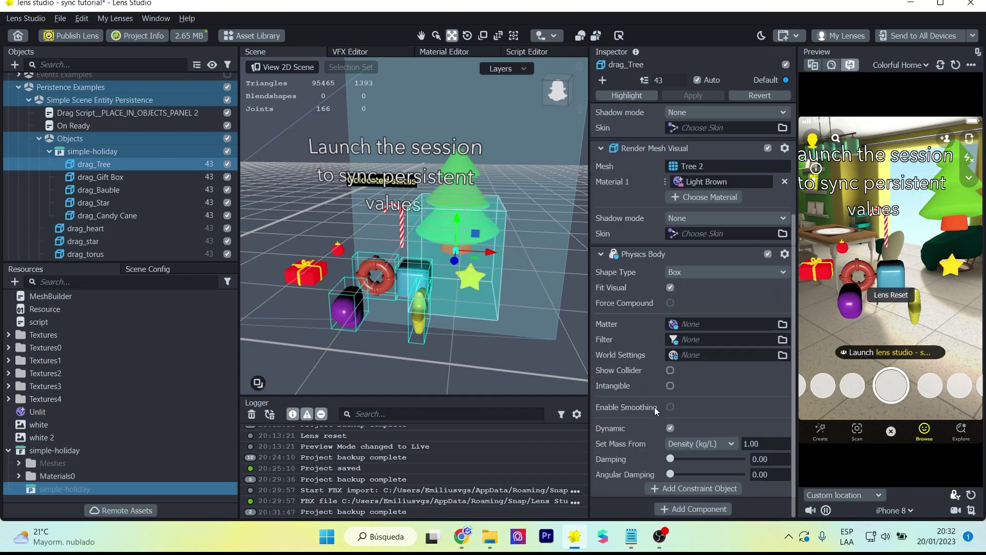
pyautogui.scroll(1, 652, 396)
pyautogui.scroll(-1, 652, 396)
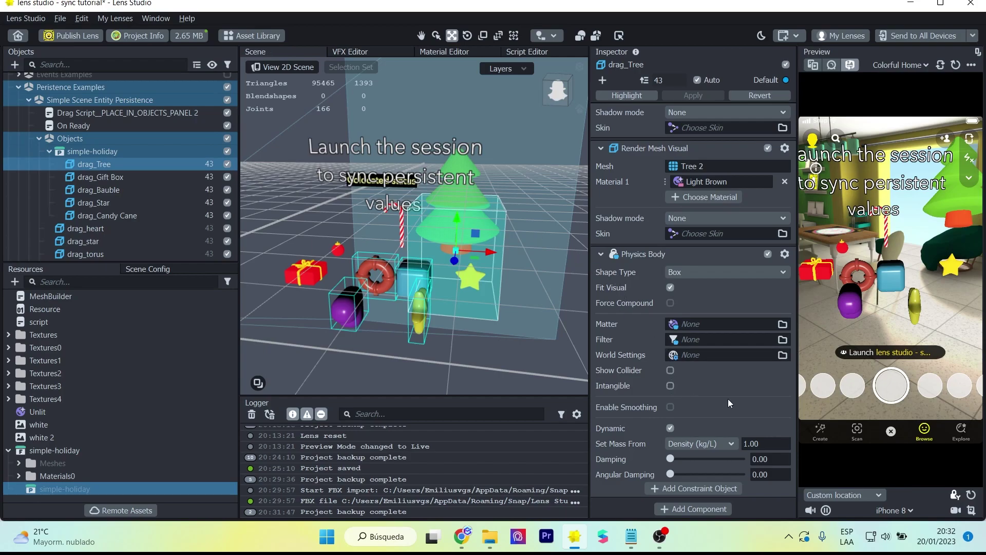
# - Set the Physics Body of drag_Tree to 0.40 damping and 0.20 angular damping
pyautogui.click(779, 458)
pyautogui.write('40')
pyautogui.press('Return')
pyautogui.click(776, 473)
pyautogui.press('Return')
pyautogui.moveTo(500, 337); pyautogui.dragTo(465, 291)
pyautogui.moveTo(480, 228); pyautogui.dragTo(481, 236)
pyautogui.moveTo(442, 278); pyautogui.dragTo(466, 233)
# - Add a Script component to drag_Tree and assign it the SyncTransform script
pyautogui.scroll(-3, 694, 360)
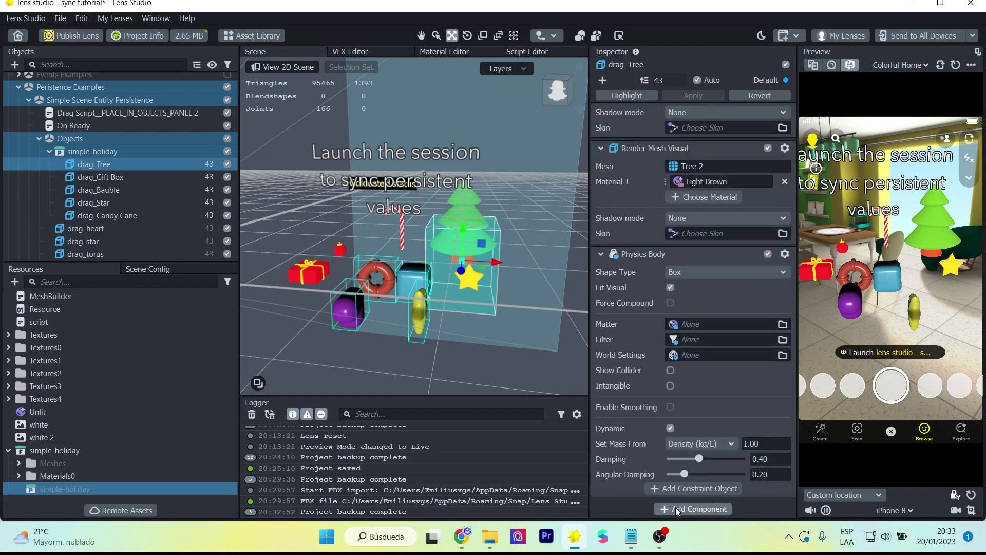
pyautogui.click(677, 508)
pyautogui.write('scr')
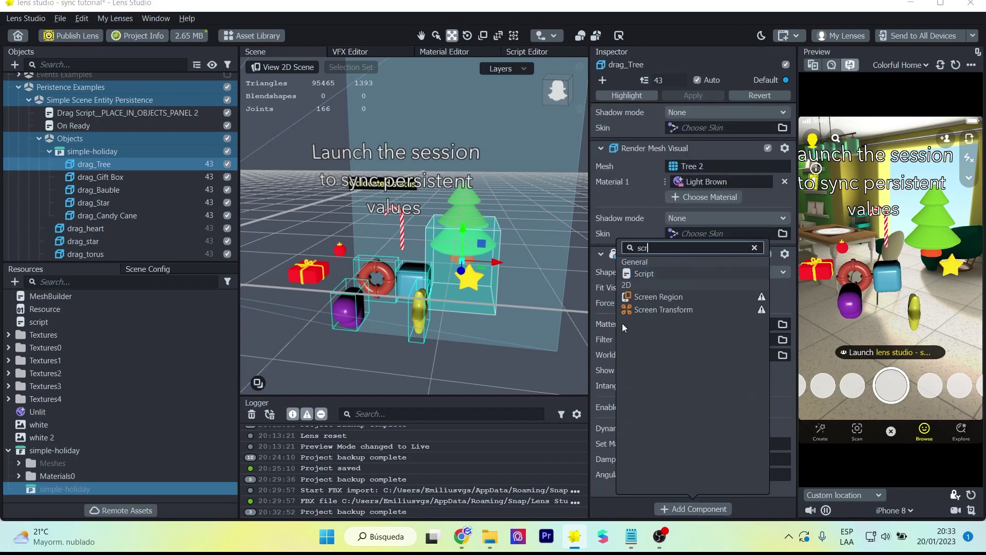
pyautogui.click(649, 278)
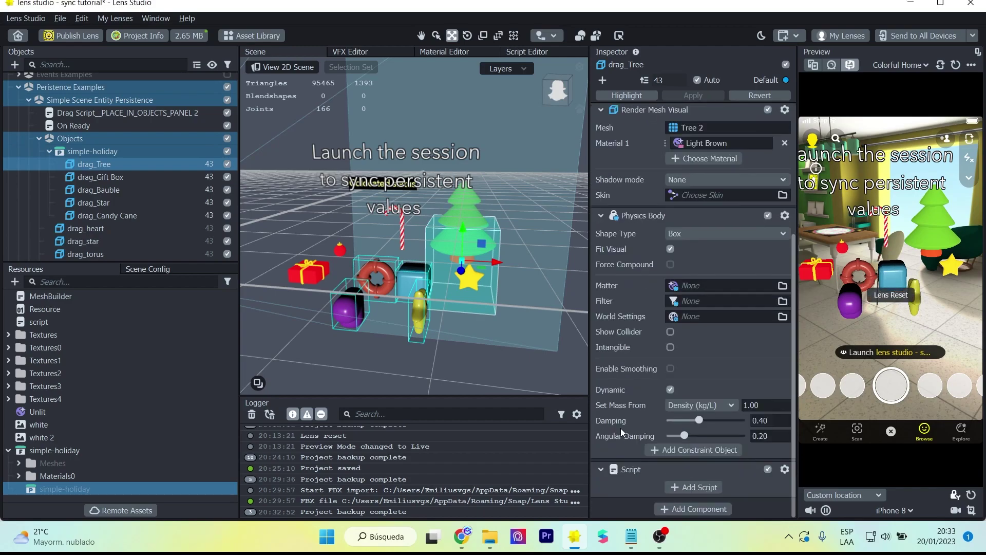
pyautogui.click(677, 486)
pyautogui.write('syn')
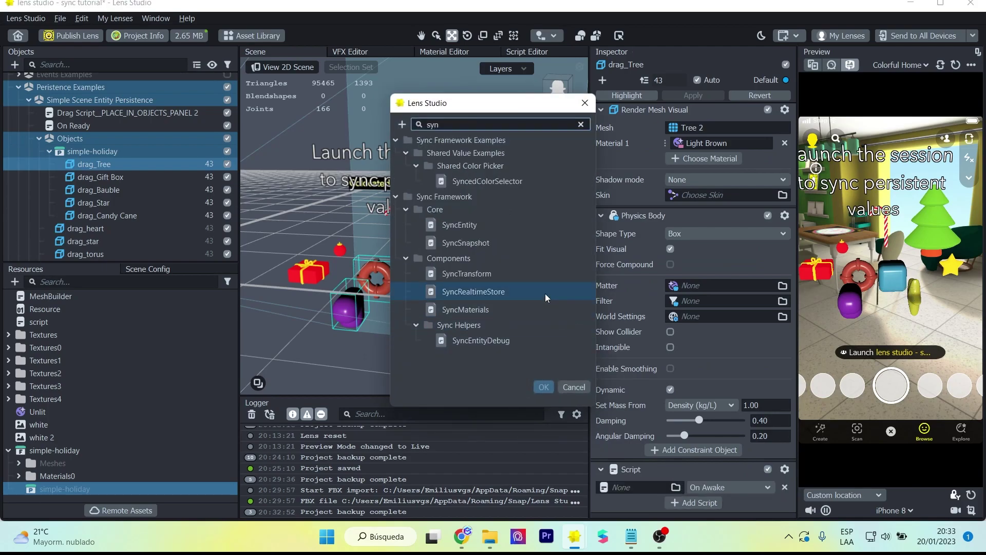
pyautogui.click(519, 280)
pyautogui.click(542, 388)
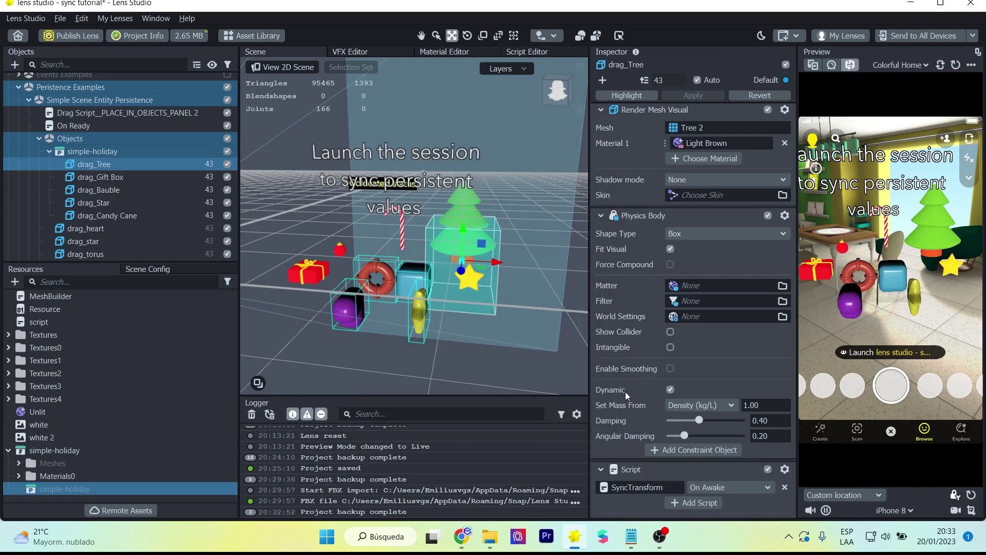
# - Set the SyncTransform persistence of drag_Tree to Persist
pyautogui.scroll(-3, 626, 392)
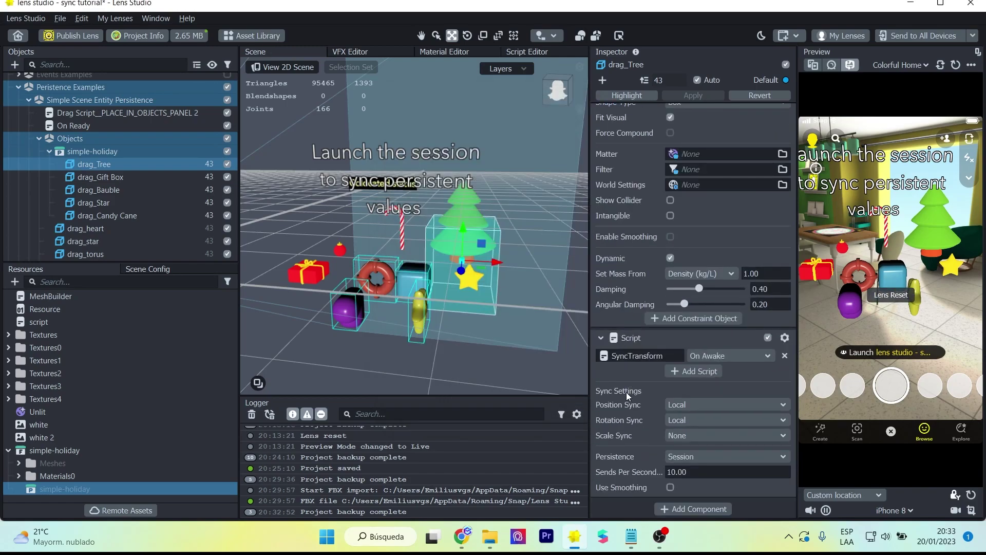
pyautogui.click(689, 455)
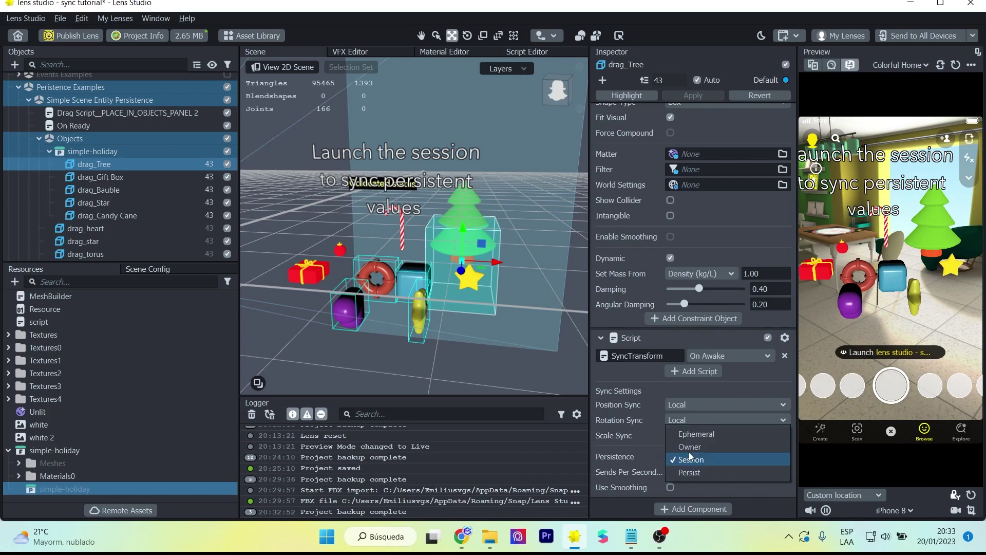
pyautogui.click(698, 473)
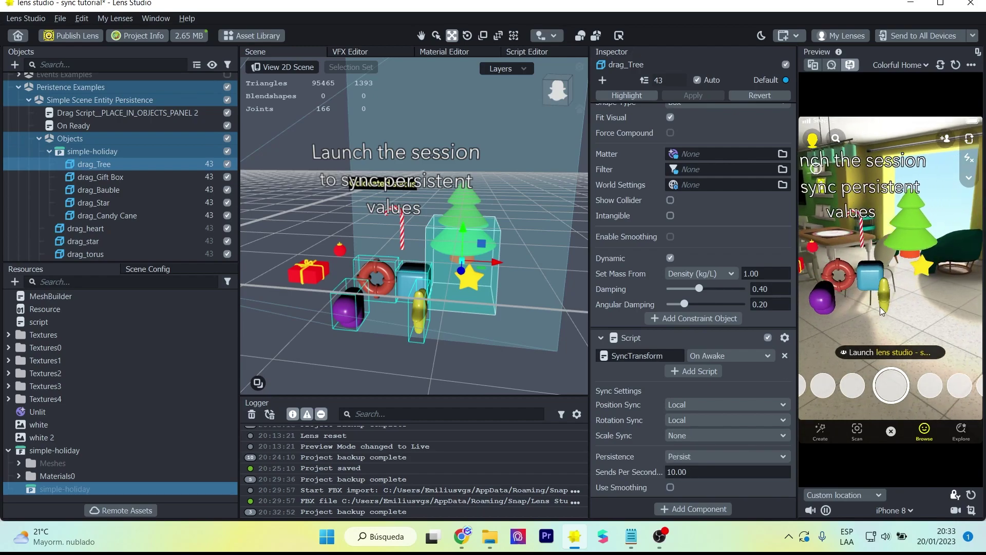
# - Launch the connected session in the preview and test moving the draggable objects around
pyautogui.click(894, 352)
pyautogui.moveTo(907, 321); pyautogui.dragTo(921, 357, button='right')
pyautogui.moveTo(919, 311); pyautogui.dragTo(793, 319)
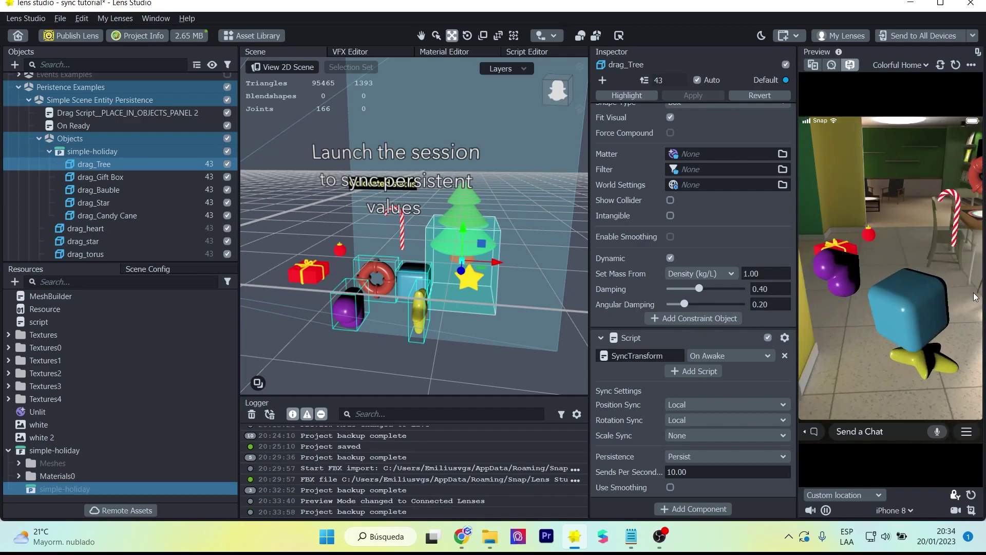
pyautogui.moveTo(894, 293); pyautogui.dragTo(869, 340)
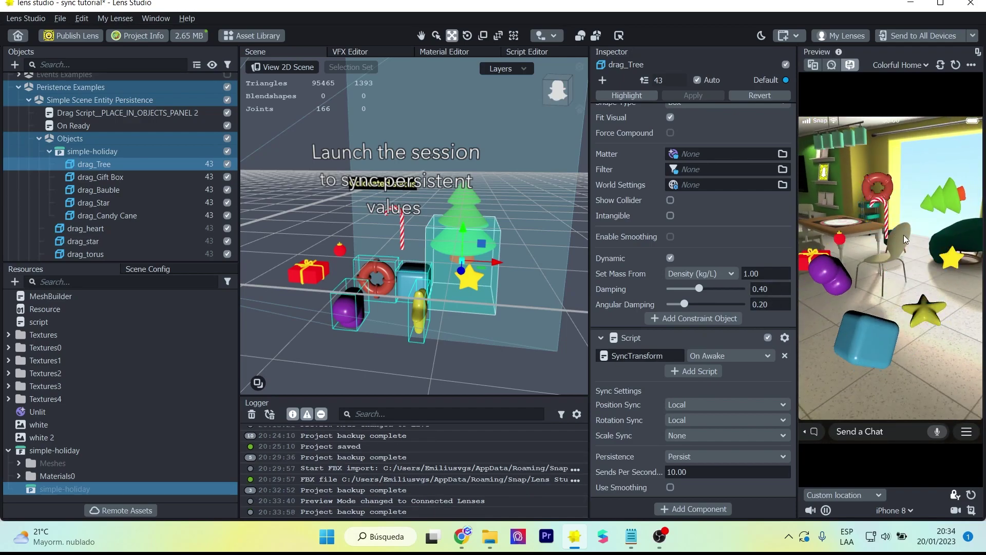
# - Set the SyncTransform sends per second of drag_Tree to -1
pyautogui.click(705, 471)
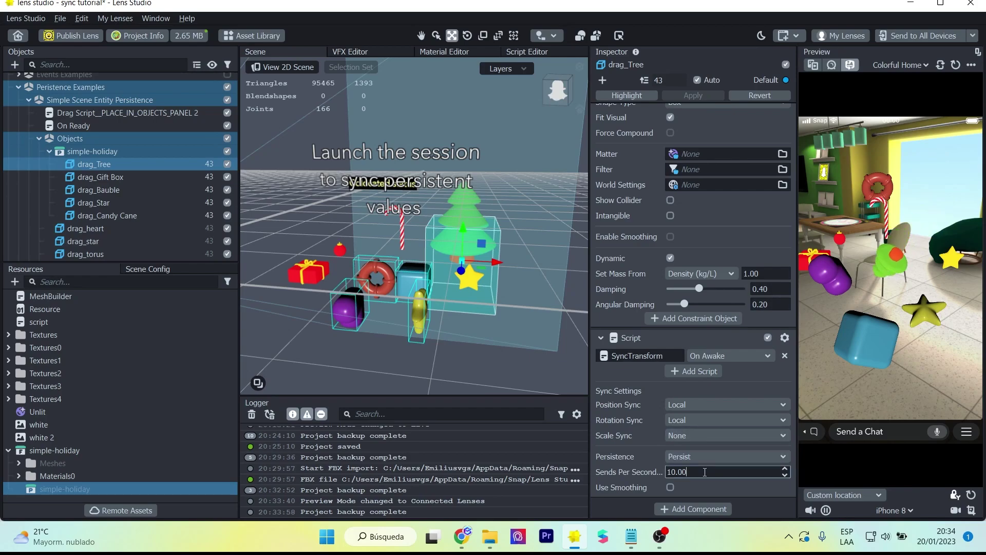
pyautogui.press('BackSpace')
pyautogui.press('BackSpace')
pyautogui.press('BackSpace')
pyautogui.press('BackSpace')
pyautogui.write('-1')
pyautogui.press('Return')
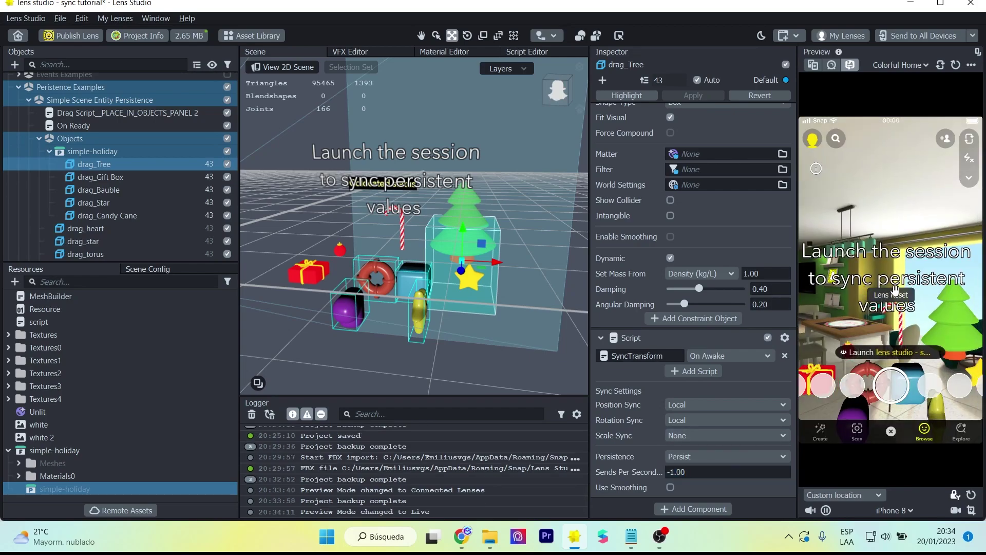
# - Test moving the tree and the sample objects in the live preview
pyautogui.moveTo(883, 286); pyautogui.dragTo(860, 291)
pyautogui.moveTo(859, 291)
pyautogui.mouseDown(button='right')
pyautogui.moveTo(888, 293)
pyautogui.moveTo(872, 293)
pyautogui.mouseUp(button='right')
pyautogui.hotkey('alt', 'Tab')
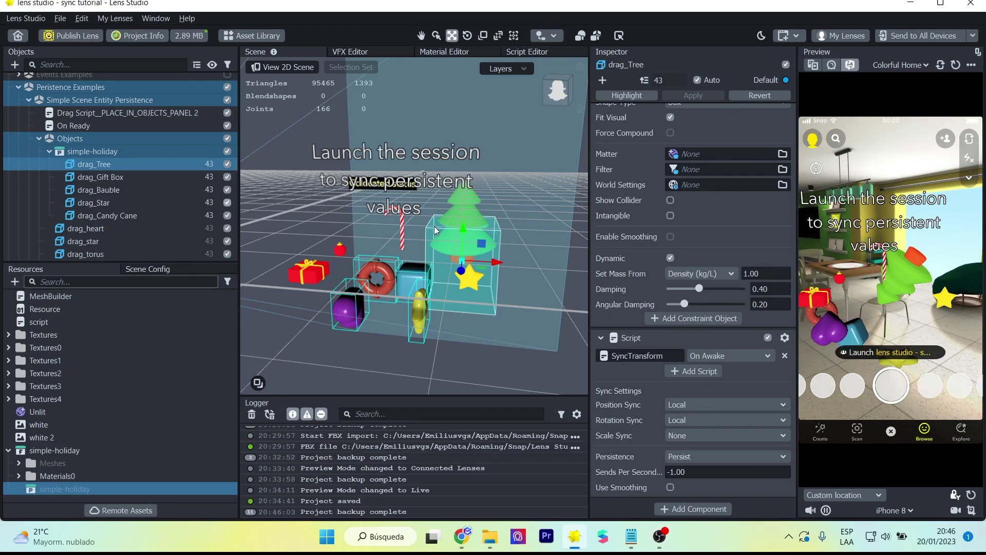
# - Add a Physics Body to drag_Gift Box with damping and angular damping of 0.5
pyautogui.click(101, 177)
pyautogui.scroll(-5, 729, 399)
pyautogui.write('0.5')
pyautogui.press('Tab')
# - Add the SyncTransform script to drag_Gift Box with Persist persistence and -1 sends per second
pyautogui.click(693, 509)
pyautogui.click(676, 487)
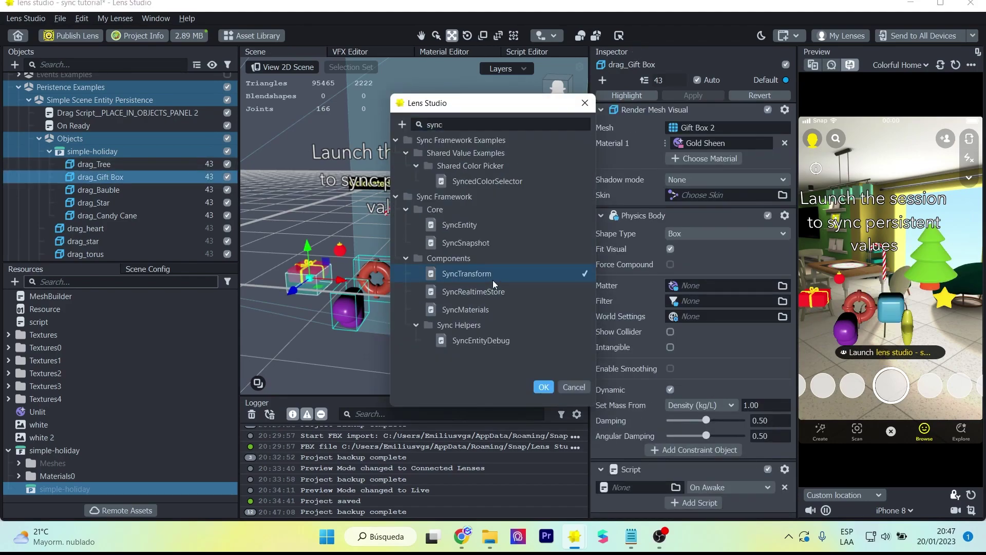
pyautogui.doubleClick(493, 276)
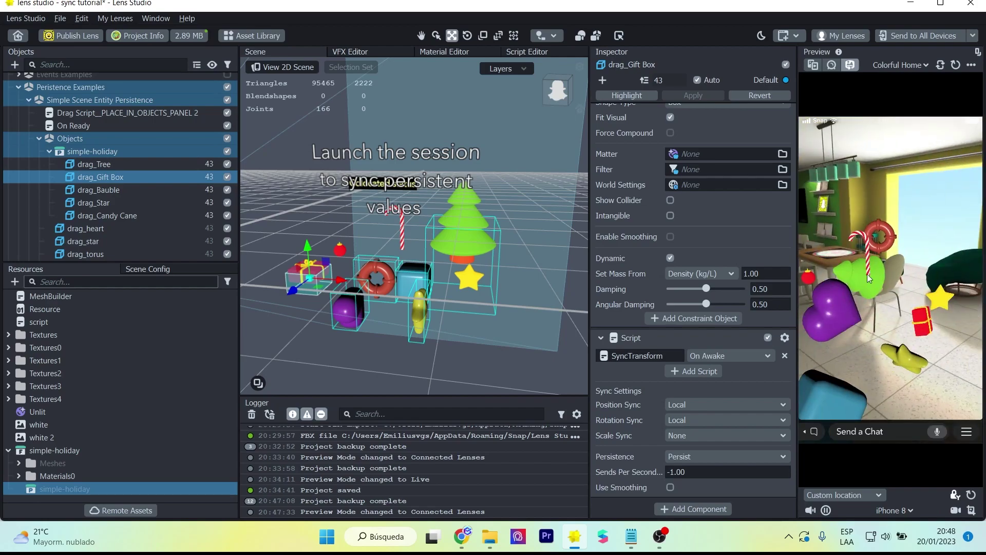
# - Add a Physics Body to drag_Bauble with damping and angular damping of 0.5
pyautogui.click(98, 189)
pyautogui.click(692, 406)
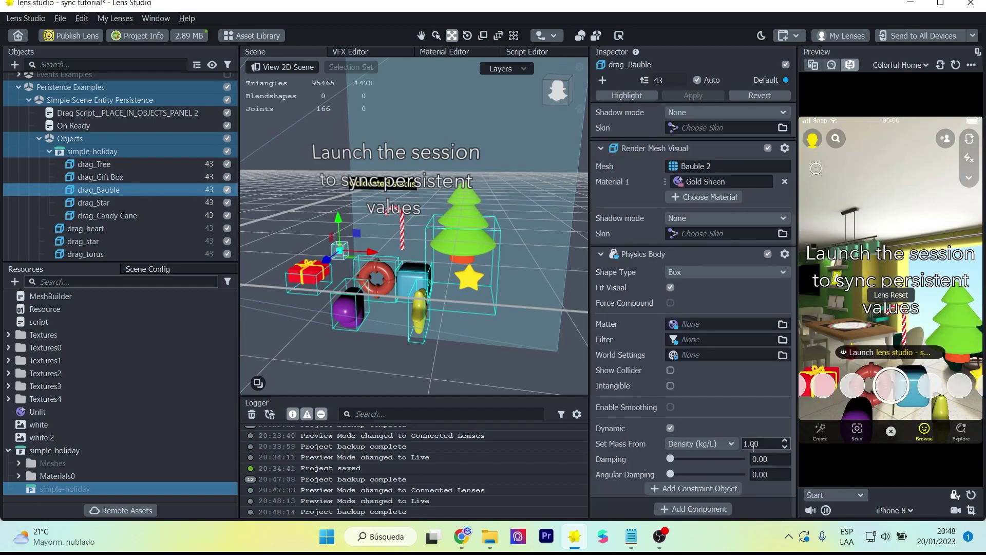
pyautogui.click(765, 458)
pyautogui.write('0.5')
pyautogui.press('Tab')
# - Give drag_Star a Physics Body with 0.5 damping and angular damping, and a SyncTransform script set to Persist and -1 sends per second
pyautogui.write('0.5')
pyautogui.press('Return')
# - Add the SyncTransform script to drag_Bauble with Persist persistence and -1 sends per second
pyautogui.click(693, 509)
pyautogui.write('scri')
pyautogui.press('Return')
pyautogui.click(676, 487)
pyautogui.doubleClick(483, 274)
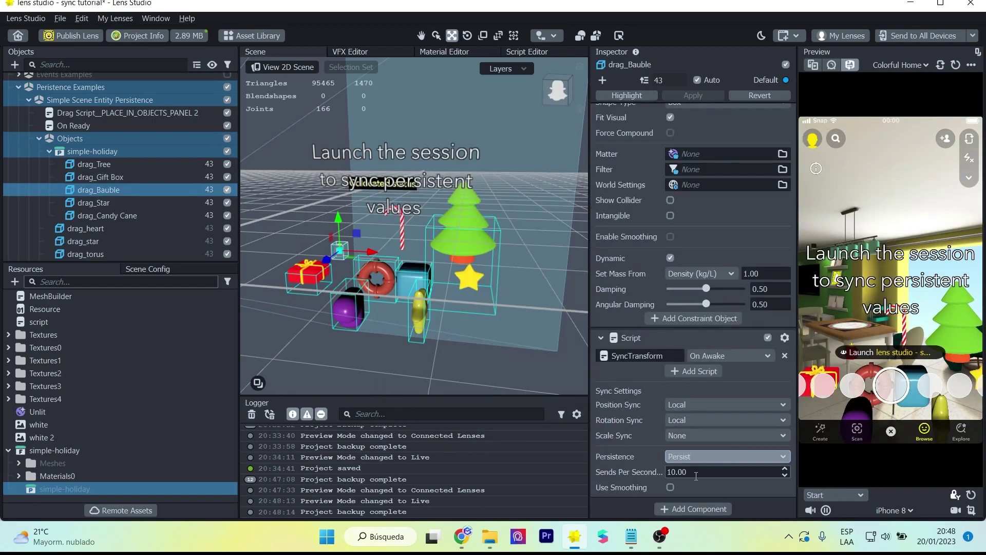
pyautogui.click(718, 472)
pyautogui.write('-1')
pyautogui.scroll(-3, 884, 311)
pyautogui.click(93, 202)
pyautogui.click(694, 300)
pyautogui.write('phy')
pyautogui.click(719, 65)
pyautogui.click(765, 457)
pyautogui.write('0.5')
pyautogui.press('Tab')
pyautogui.write('0.5')
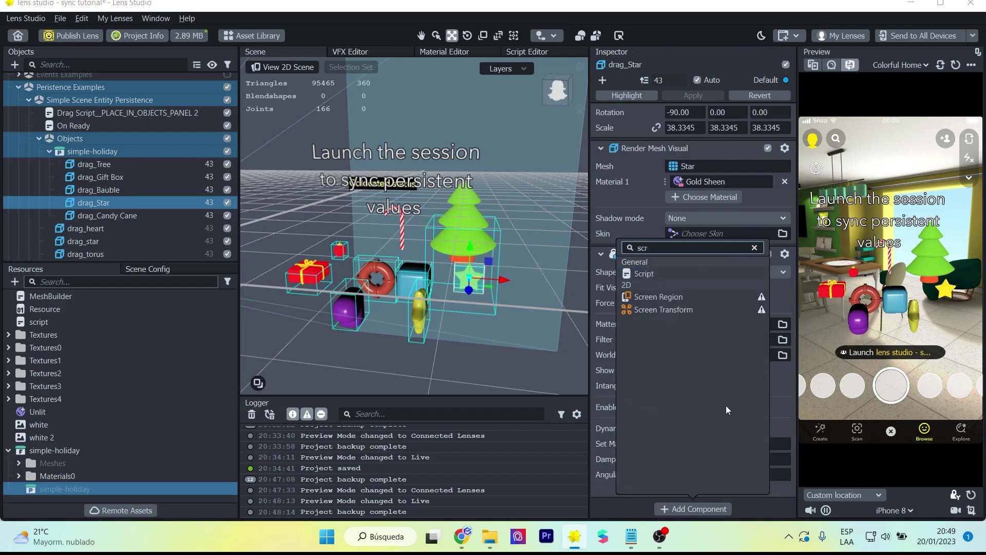
pyautogui.doubleClick(467, 274)
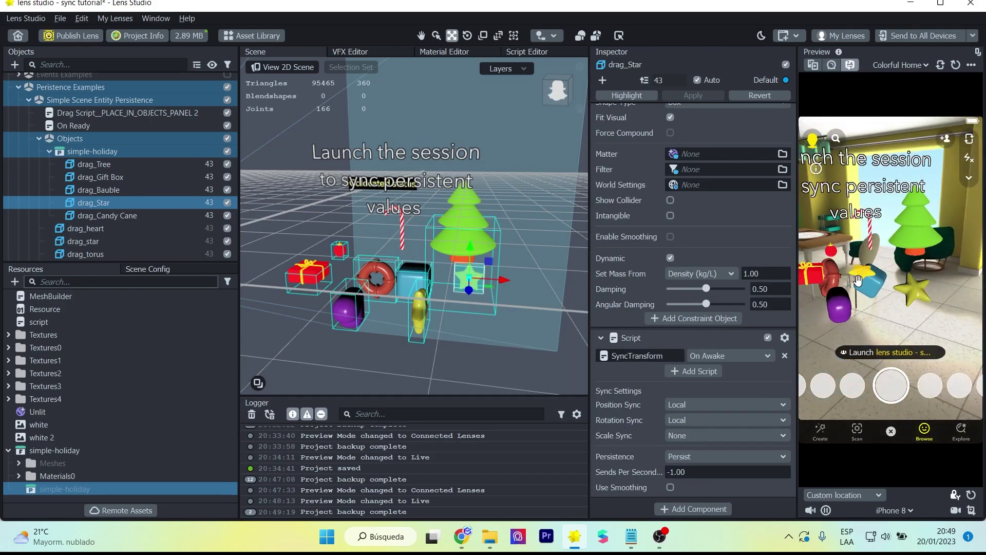
# - Add a Physics Body to drag_Candy Cane with damping and angular damping of 0.5
pyautogui.click(107, 215)
pyautogui.click(693, 405)
pyautogui.write('phy')
pyautogui.click(688, 170)
# - Add the SyncTransform script to drag_Candy Cane with Persist persistence and -1 sends per second
pyautogui.click(704, 508)
pyautogui.click(671, 487)
pyautogui.write('syn')
pyautogui.doubleClick(445, 169)
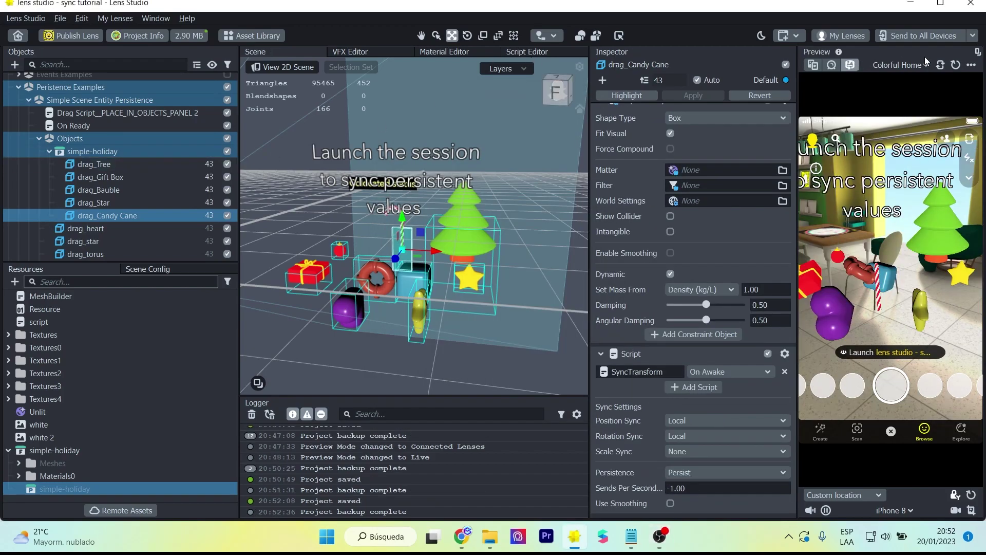
# - Display the Snapcode for pairing a new Snapchat account
pyautogui.click(972, 39)
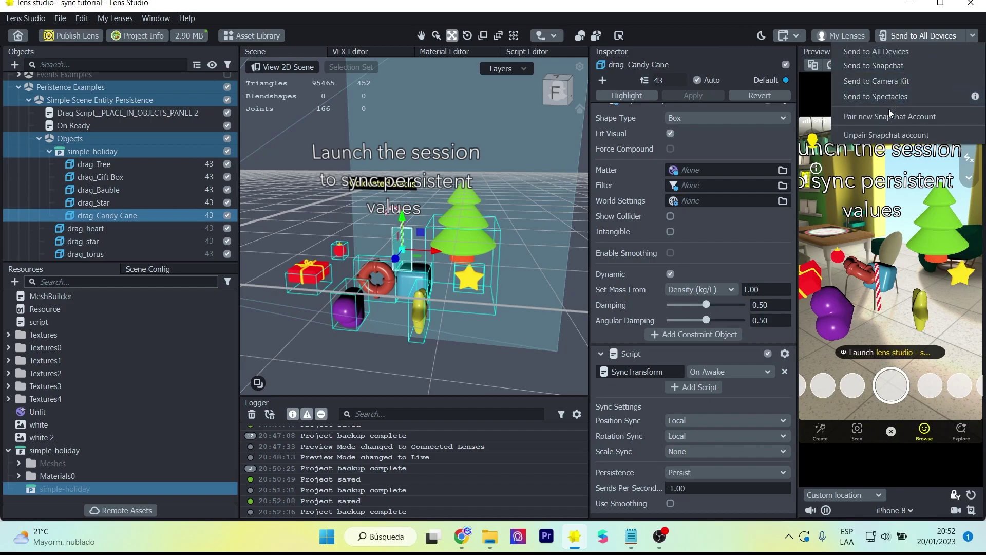
pyautogui.click(891, 116)
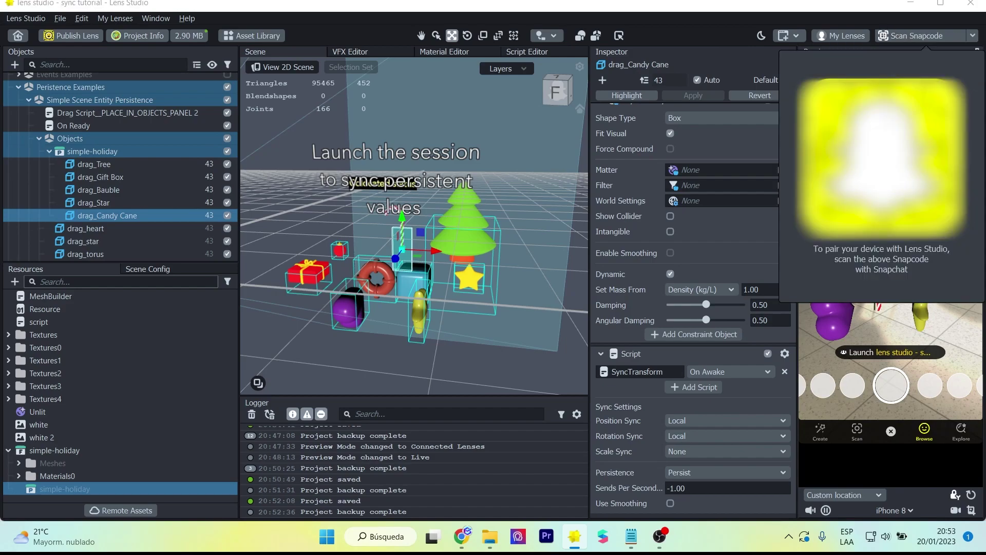